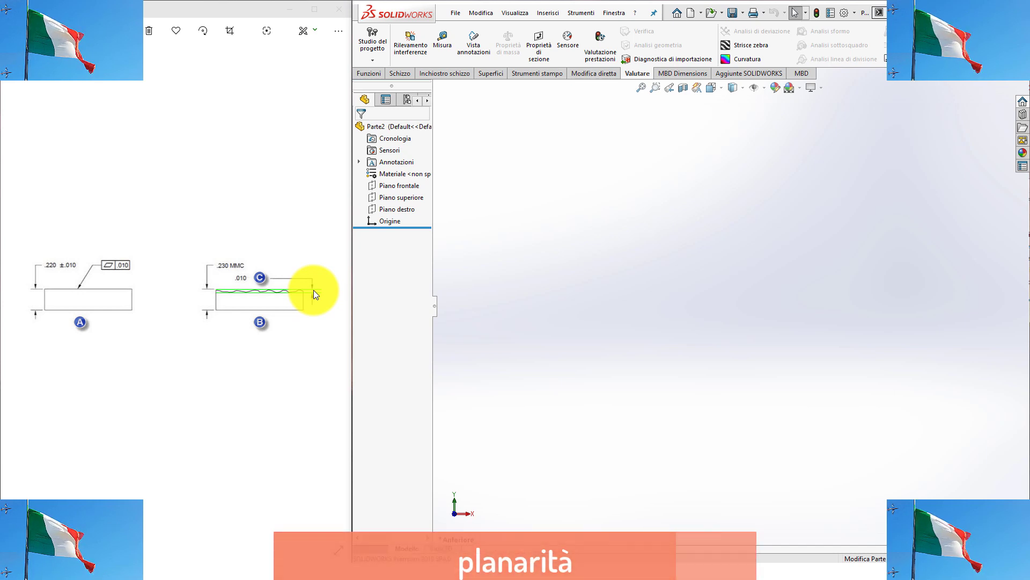
# - Sketch a center rectangle on Piano frontale centred on the origin
pyautogui.click(409, 186)
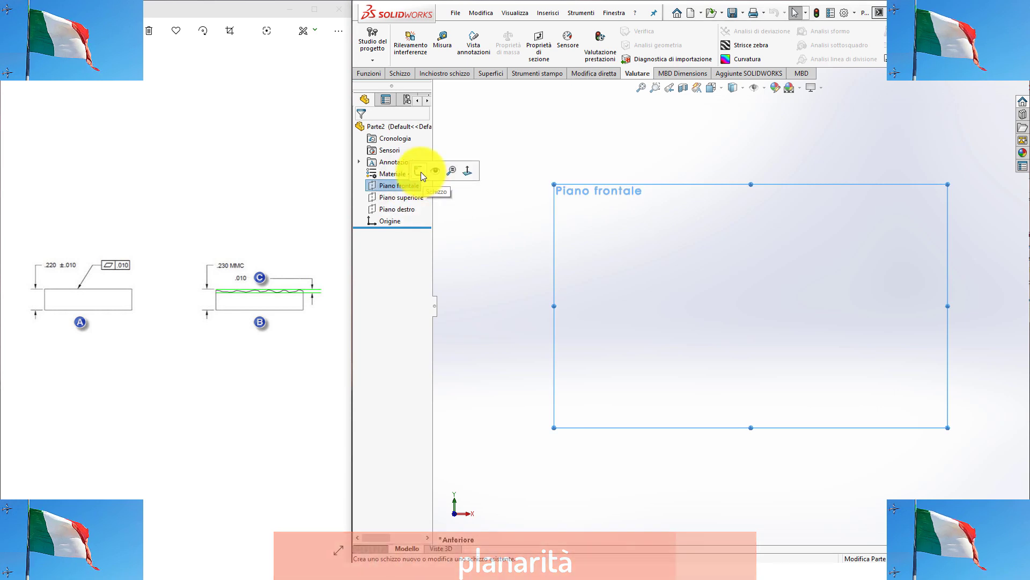
pyautogui.click(419, 170)
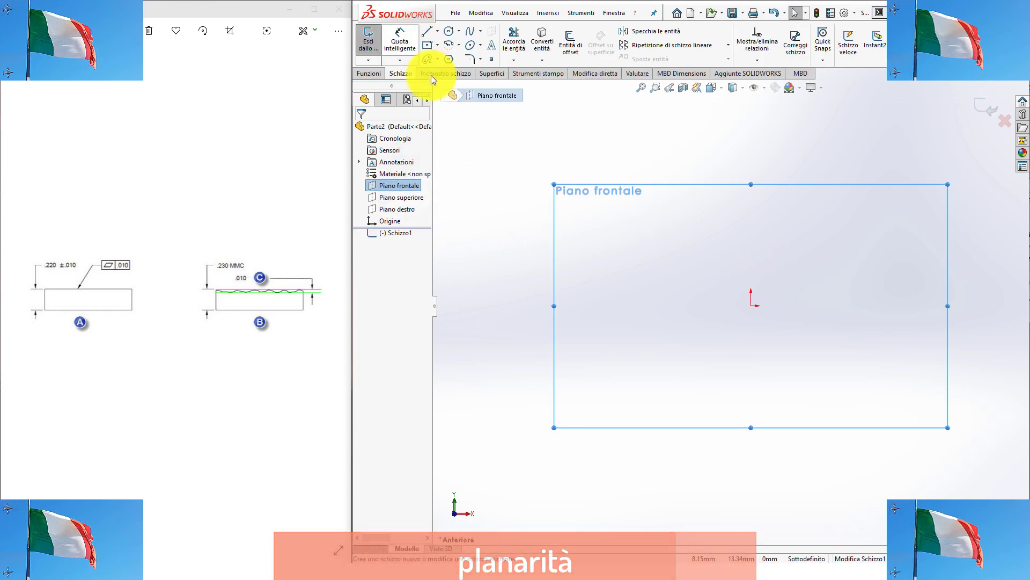
pyautogui.click(428, 46)
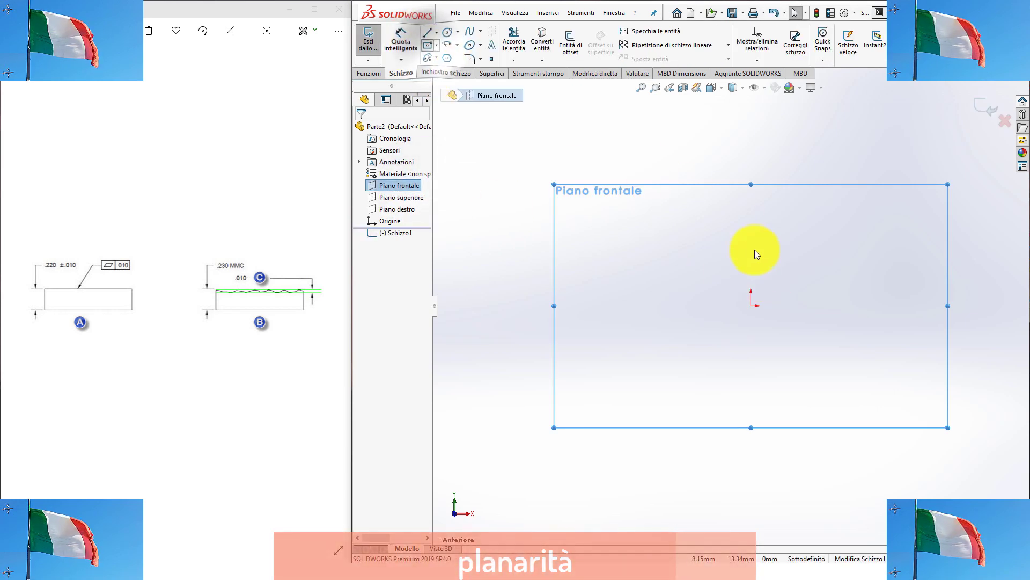
pyautogui.click(751, 305)
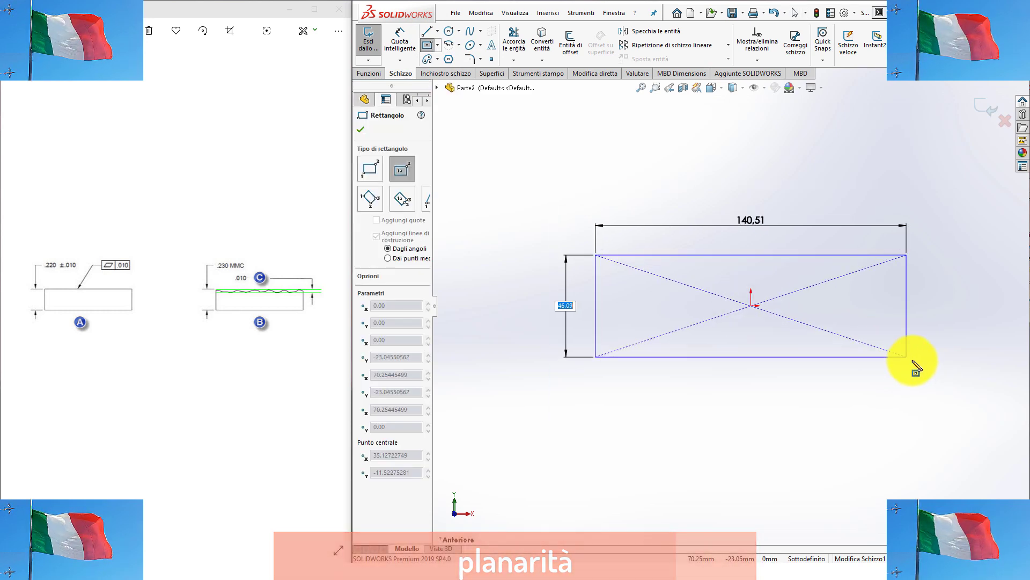
pyautogui.click(912, 360)
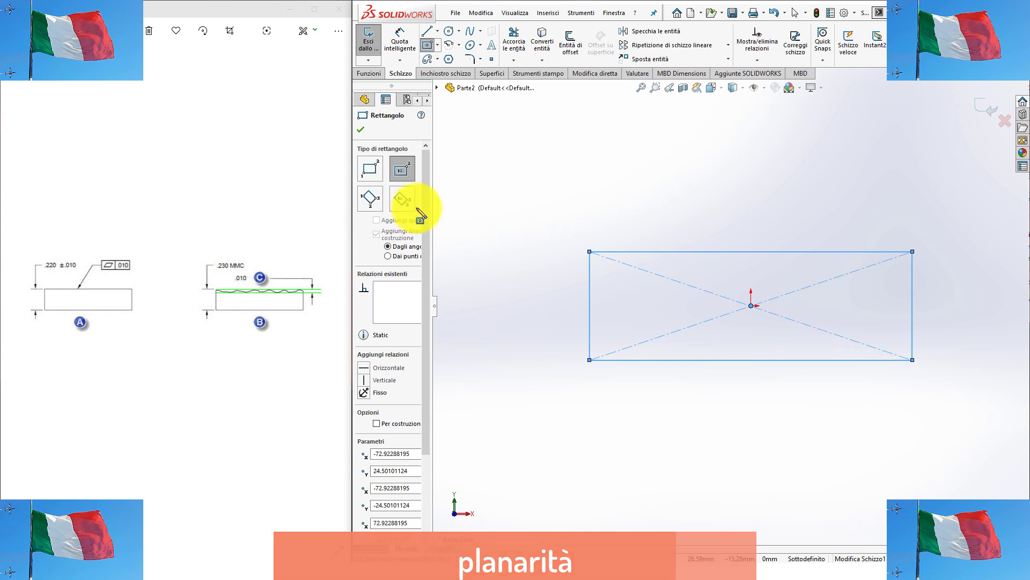
pyautogui.click(404, 34)
pyautogui.click(589, 298)
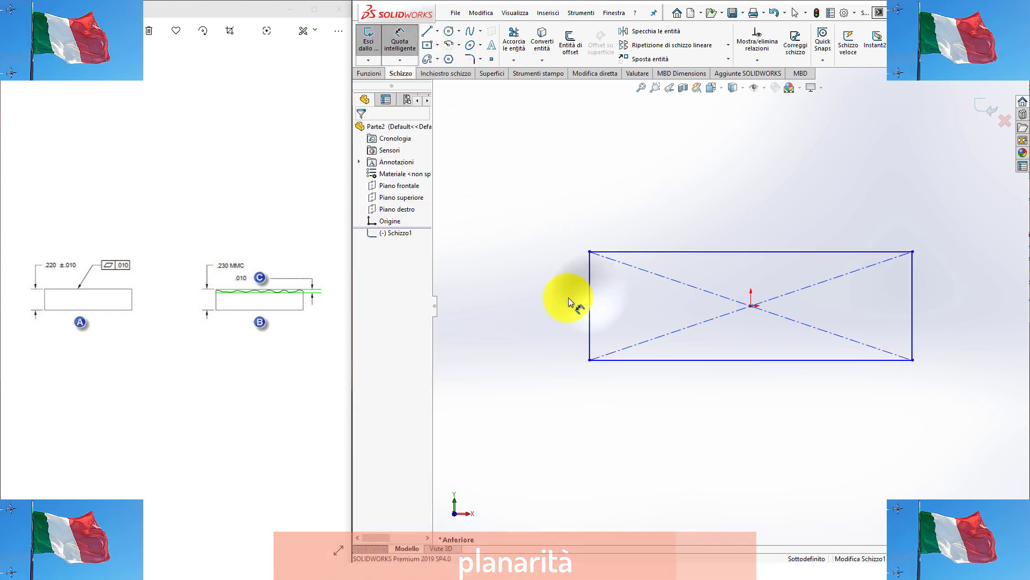
# - Dimension the rectangle's left edge to 50 mm and top edge to 100 mm
pyautogui.click(561, 298)
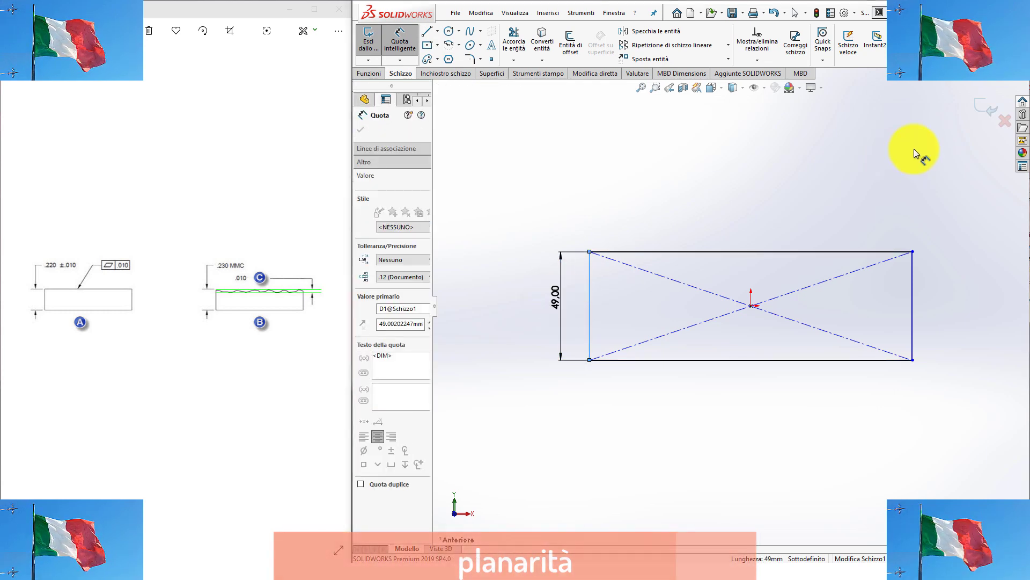
pyautogui.write('50')
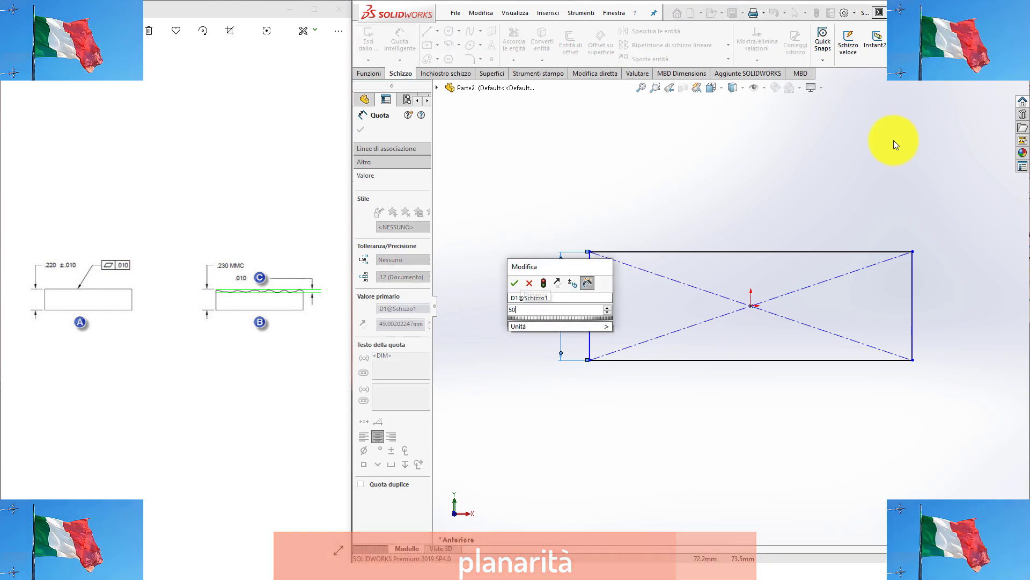
pyautogui.click(517, 283)
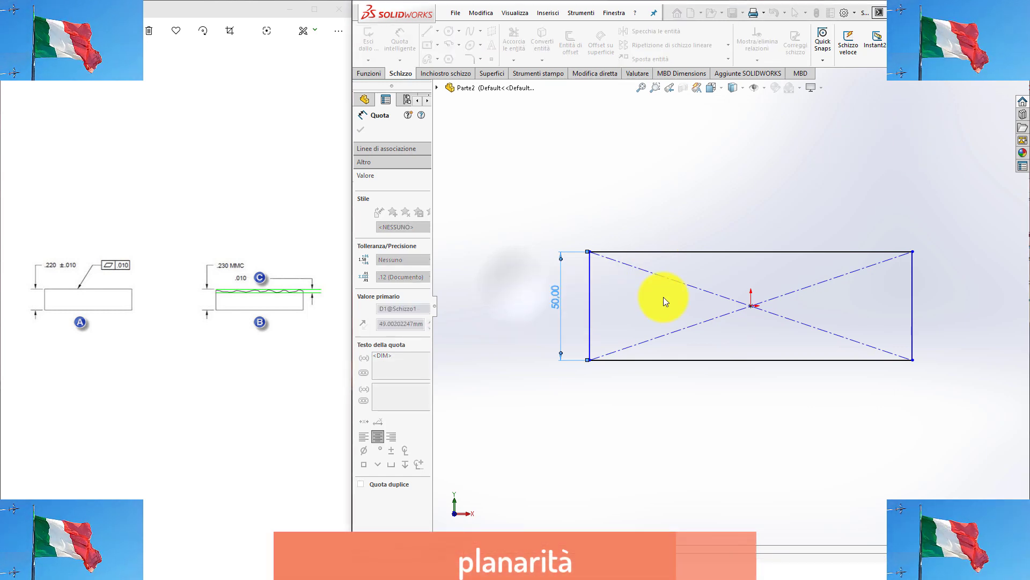
pyautogui.click(696, 252)
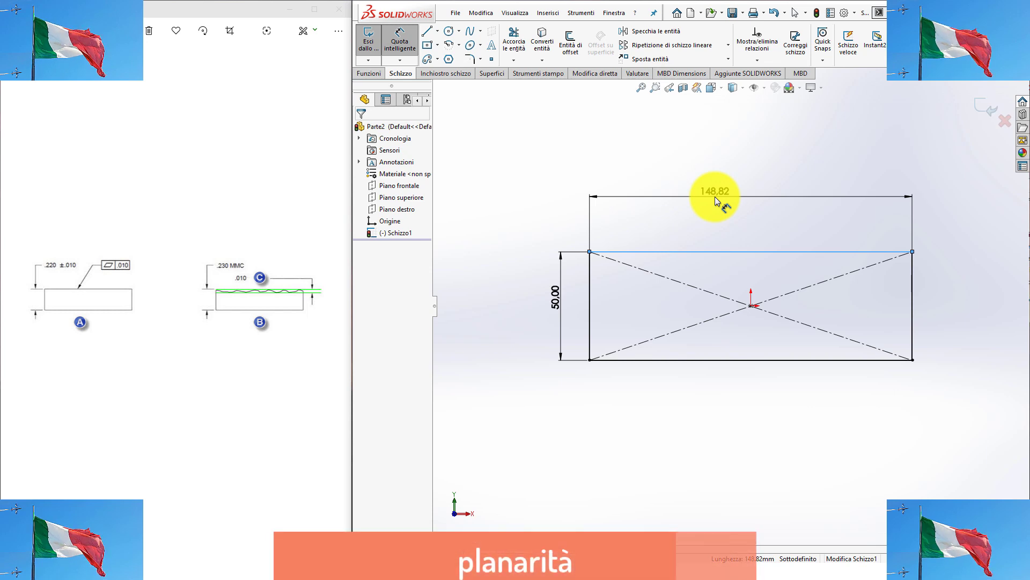
pyautogui.click(715, 197)
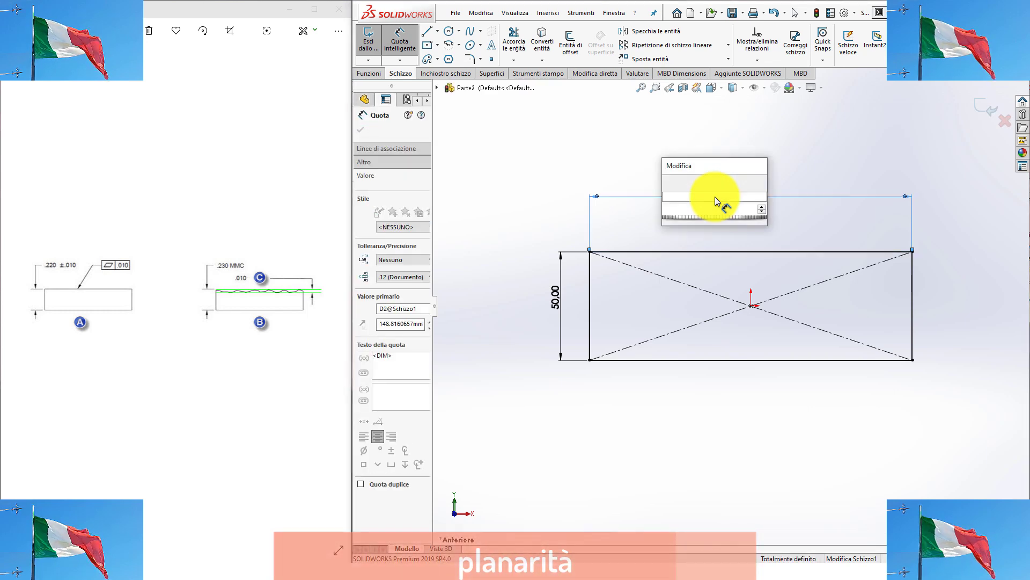
pyautogui.write('100')
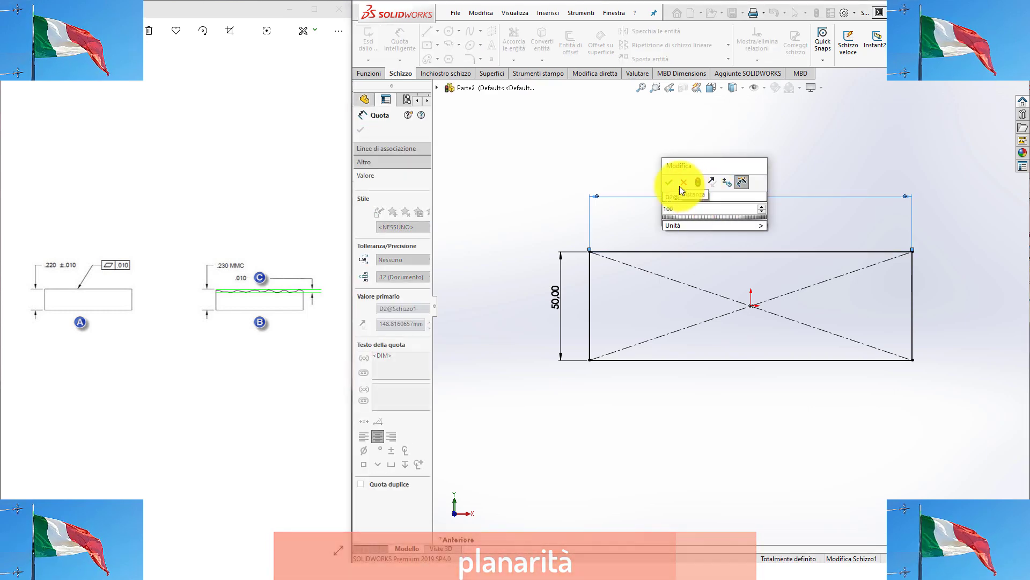
pyautogui.click(667, 182)
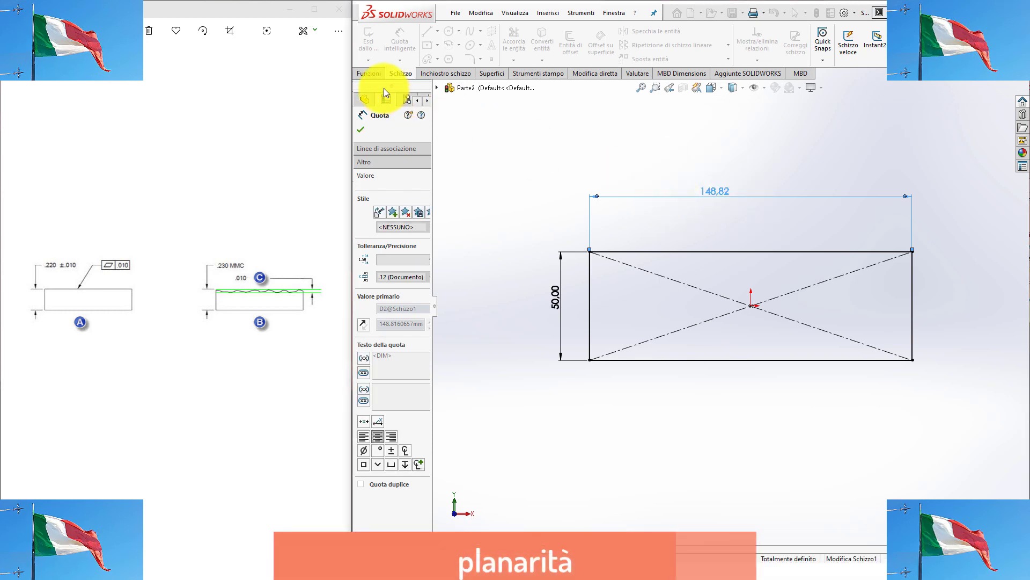
pyautogui.click(364, 73)
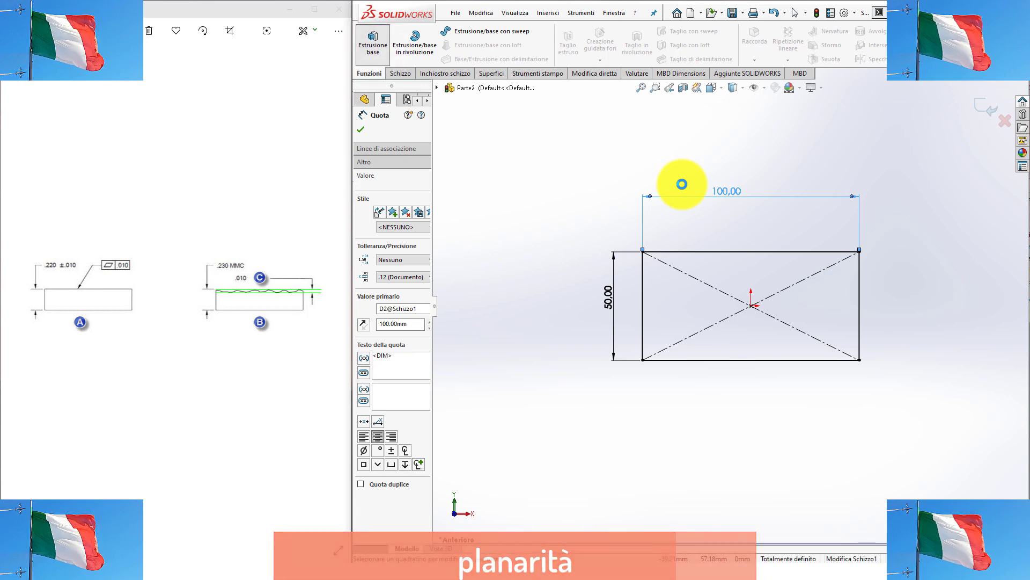
# - Extrude the rectangle blind to a 20 mm depth
pyautogui.press('e')
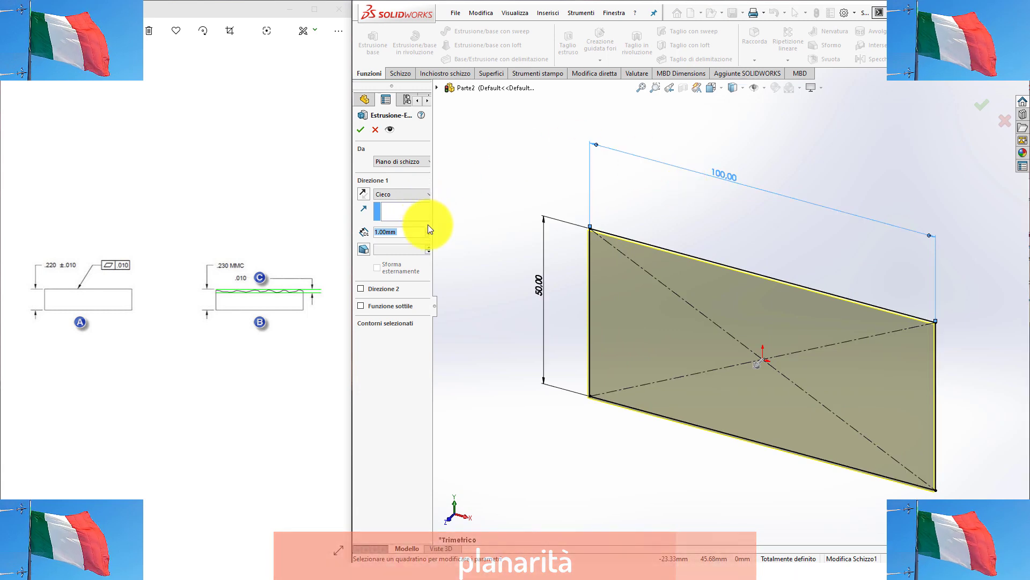
pyautogui.write('14')
pyautogui.press('Return')
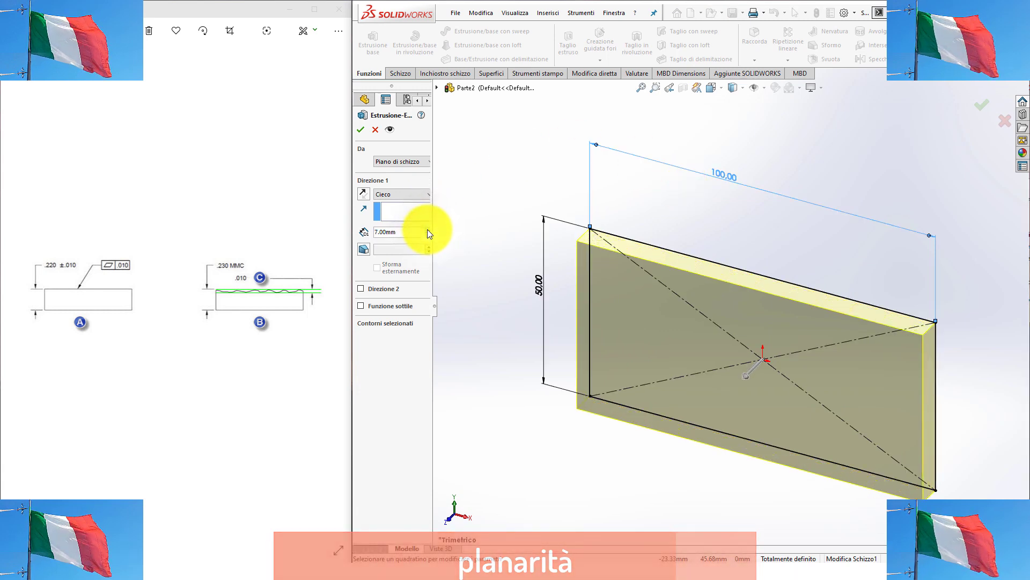
pyautogui.write('20')
pyautogui.press('Return')
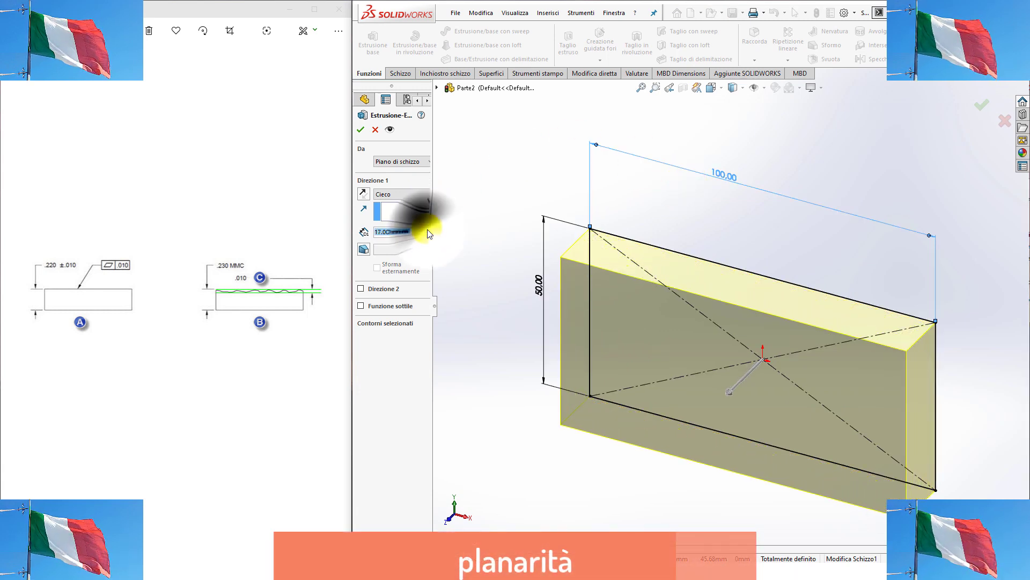
pyautogui.click(358, 128)
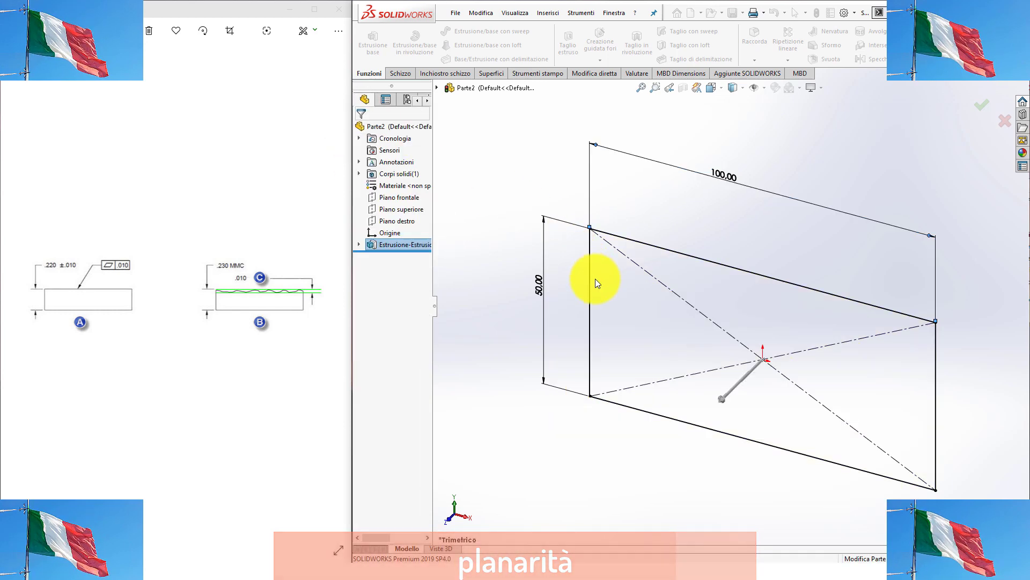
# - Orbit around the new block, selecting its front, top and side faces
pyautogui.moveTo(729, 137)
pyautogui.mouseDown(button='middle')
pyautogui.moveTo(798, 400)
pyautogui.moveTo(790, 389)
pyautogui.mouseUp(button='middle')
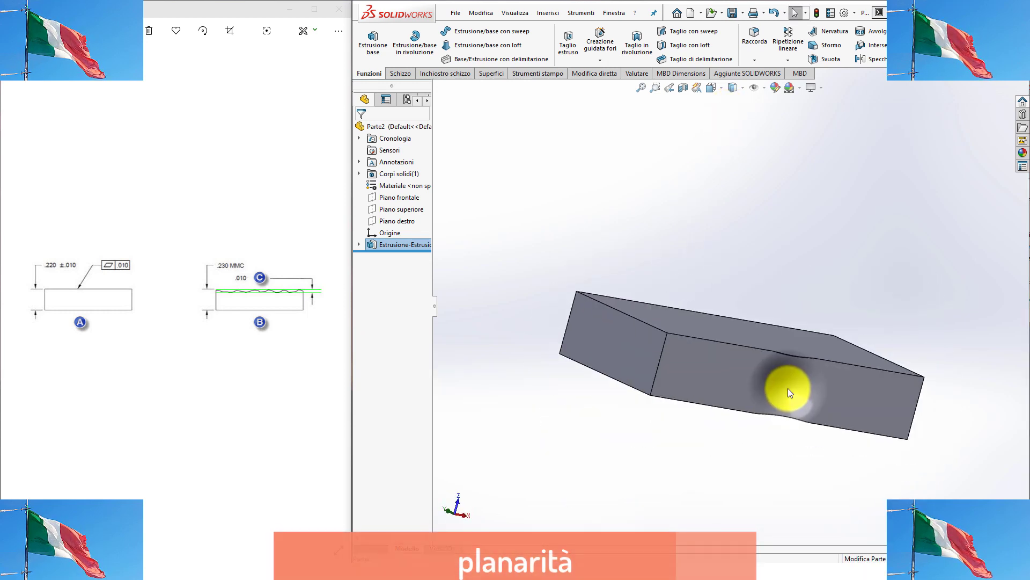
pyautogui.click(788, 388)
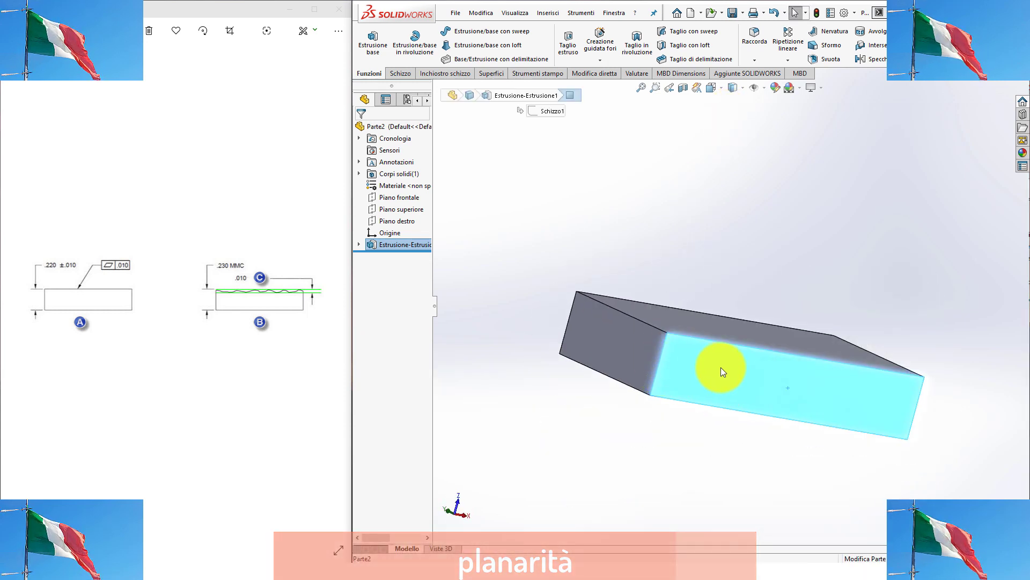
pyautogui.moveTo(720, 367); pyautogui.dragTo(690, 373, button='middle')
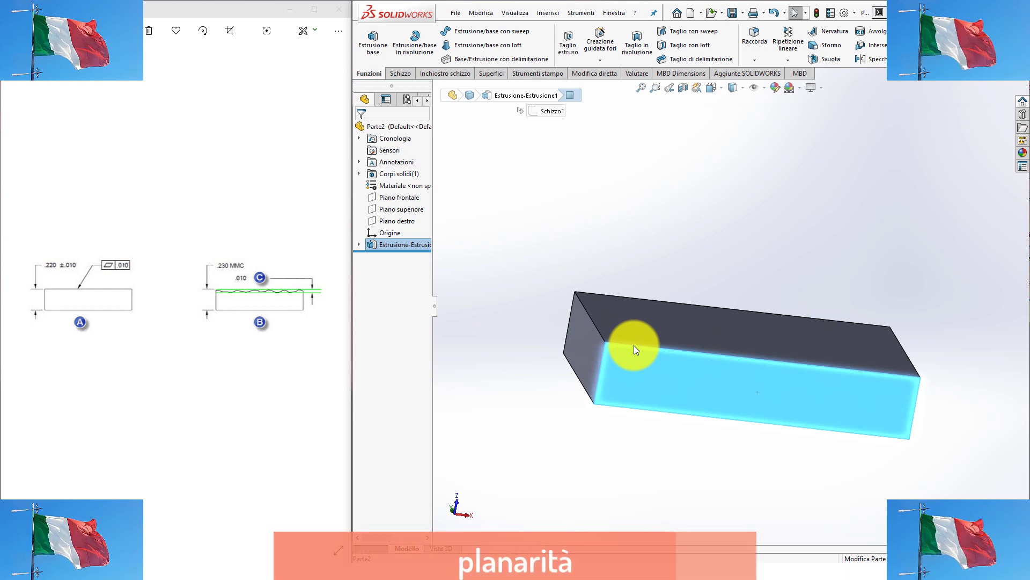
pyautogui.click(667, 472)
pyautogui.moveTo(668, 472); pyautogui.dragTo(662, 355, button='middle')
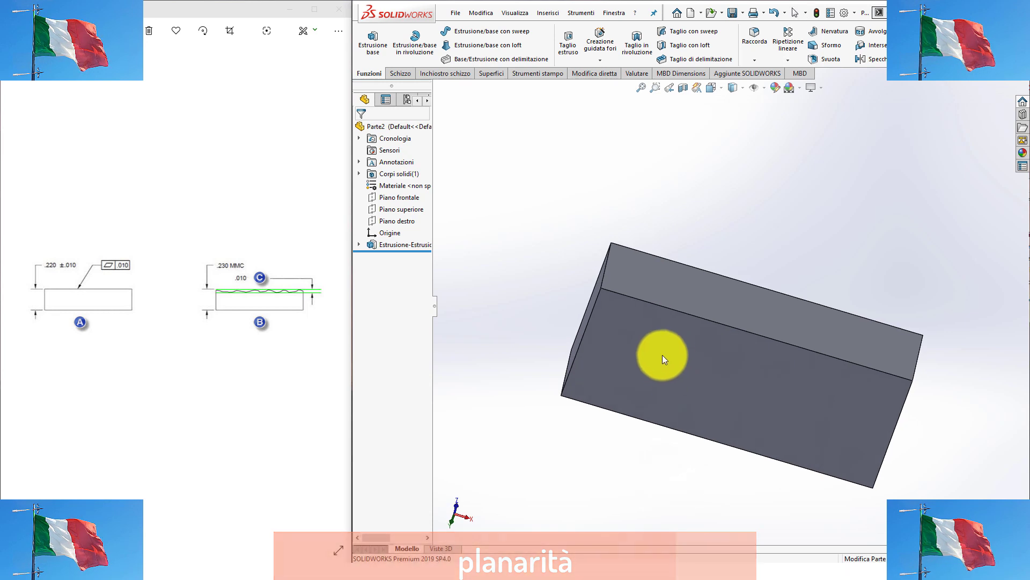
pyautogui.click(664, 348)
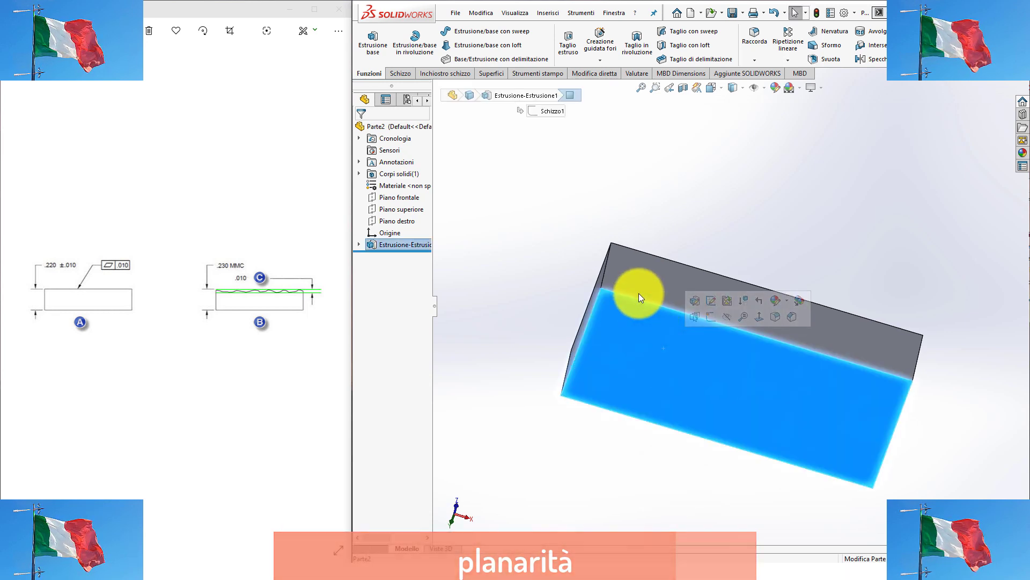
pyautogui.click(647, 278)
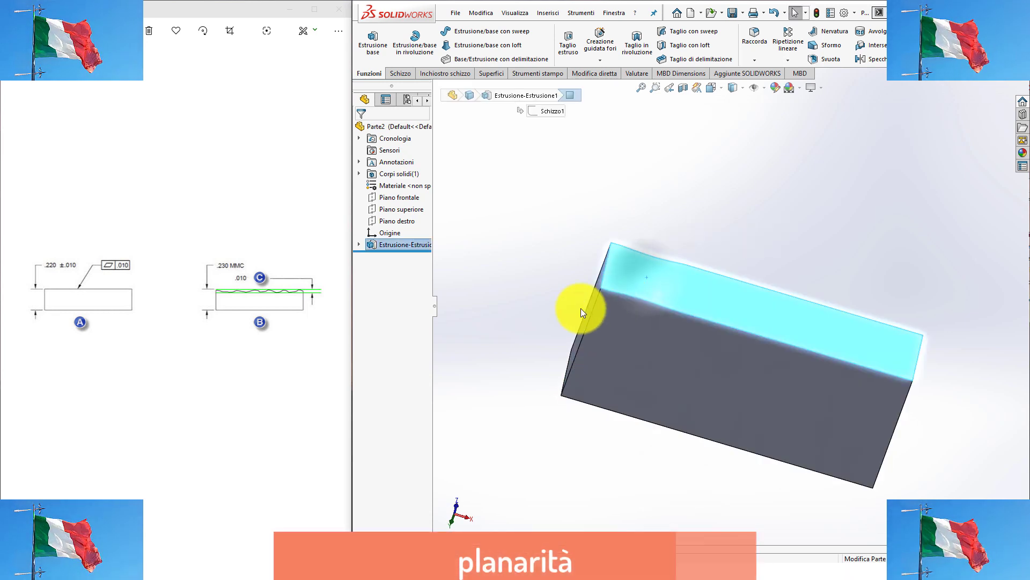
pyautogui.click(588, 311)
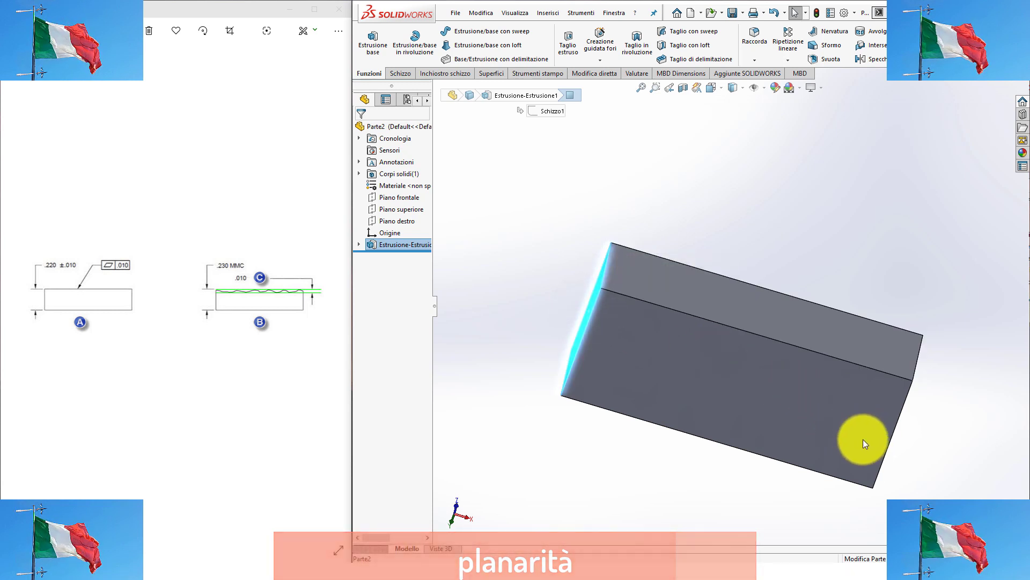
pyautogui.moveTo(862, 439); pyautogui.dragTo(826, 430, button='middle')
pyautogui.moveTo(877, 407)
pyautogui.mouseDown(button='middle')
pyautogui.moveTo(734, 381)
pyautogui.moveTo(742, 385)
pyautogui.mouseUp(button='middle')
pyautogui.click(742, 385)
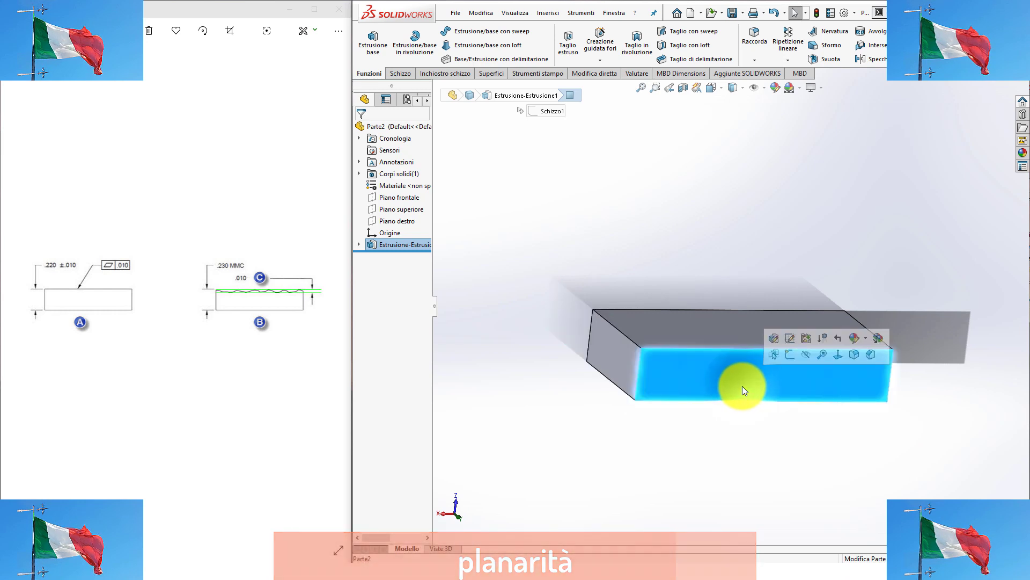
pyautogui.click(694, 335)
pyautogui.moveTo(686, 327); pyautogui.dragTo(759, 343, button='middle')
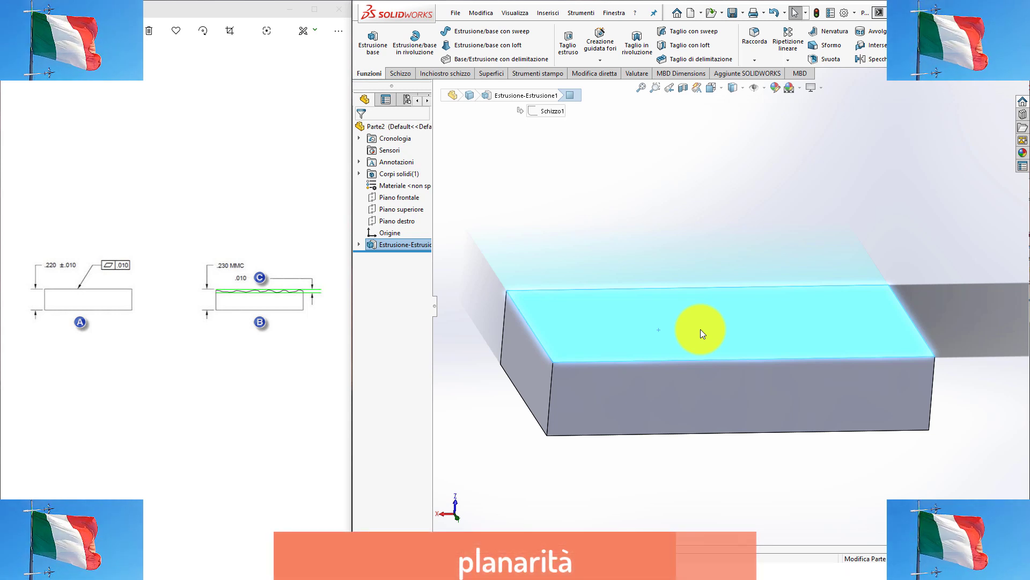
pyautogui.moveTo(701, 329)
pyautogui.mouseDown(button='middle')
pyautogui.moveTo(676, 344)
pyautogui.moveTo(697, 353)
pyautogui.mouseUp(button='middle')
# - View the long front face Normal To, then tilt so the top shows
pyautogui.click(698, 353)
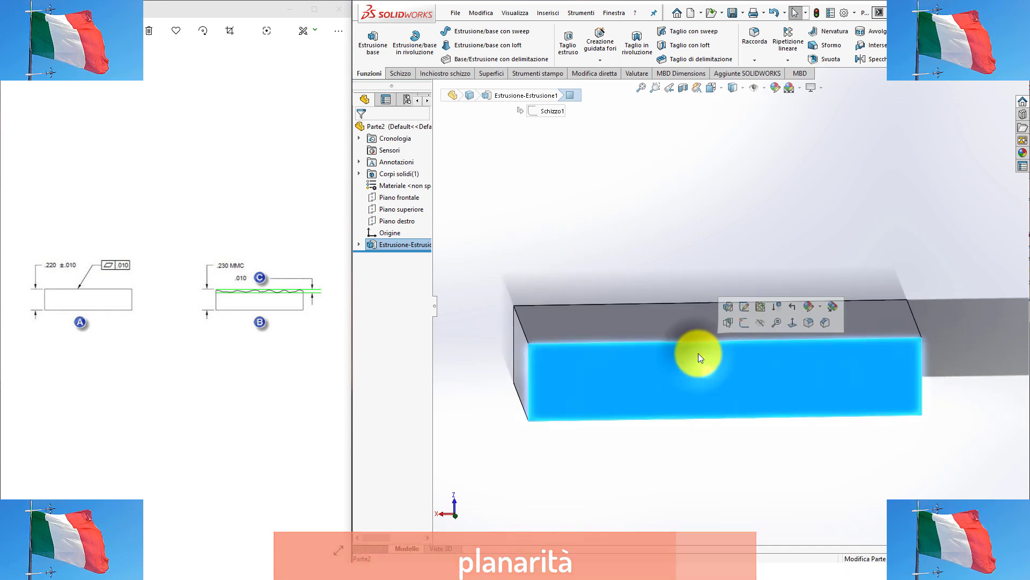
pyautogui.click(792, 323)
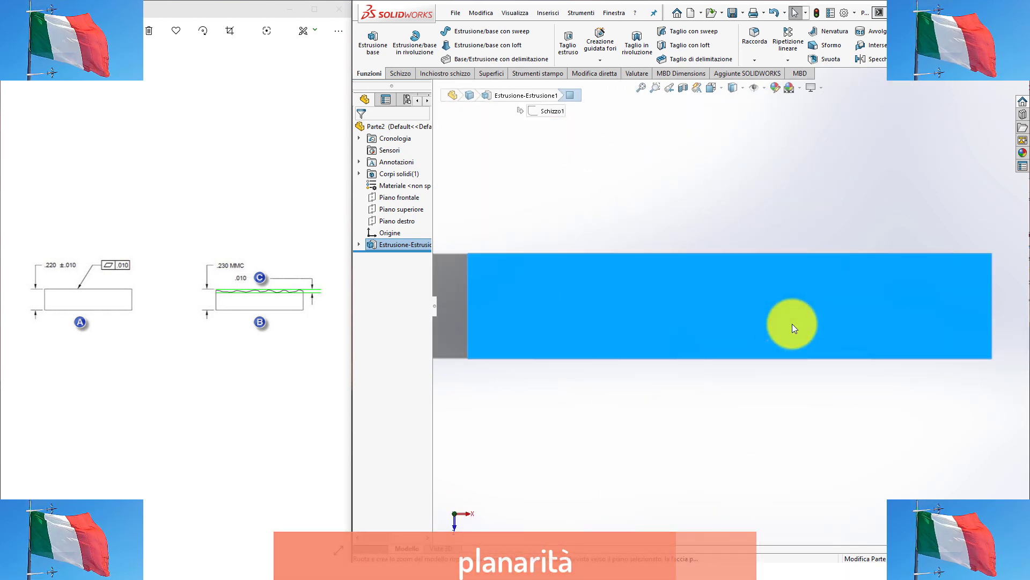
pyautogui.hotkey('shift', 'Up')
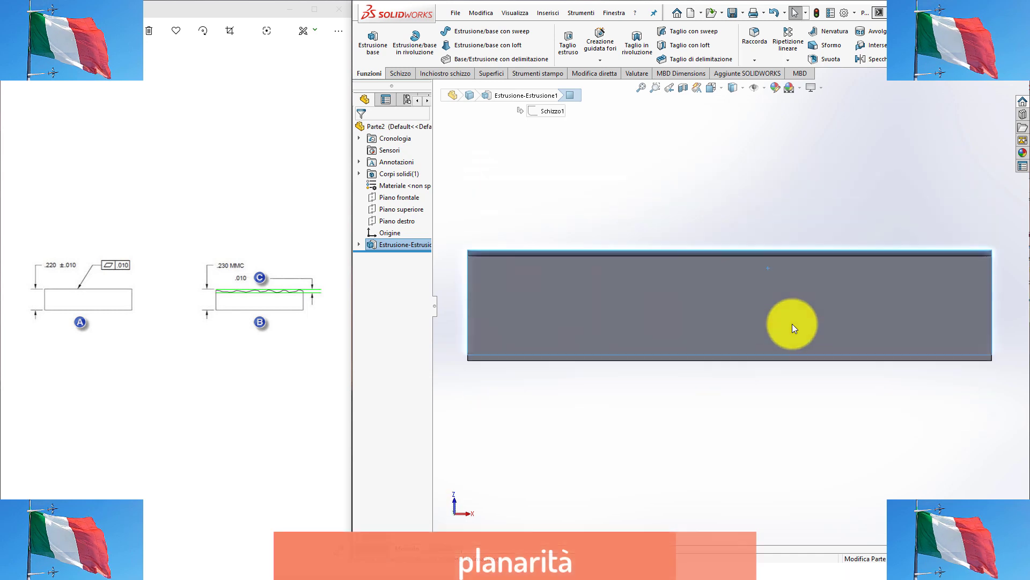
pyautogui.hotkey('shift', 'Right')
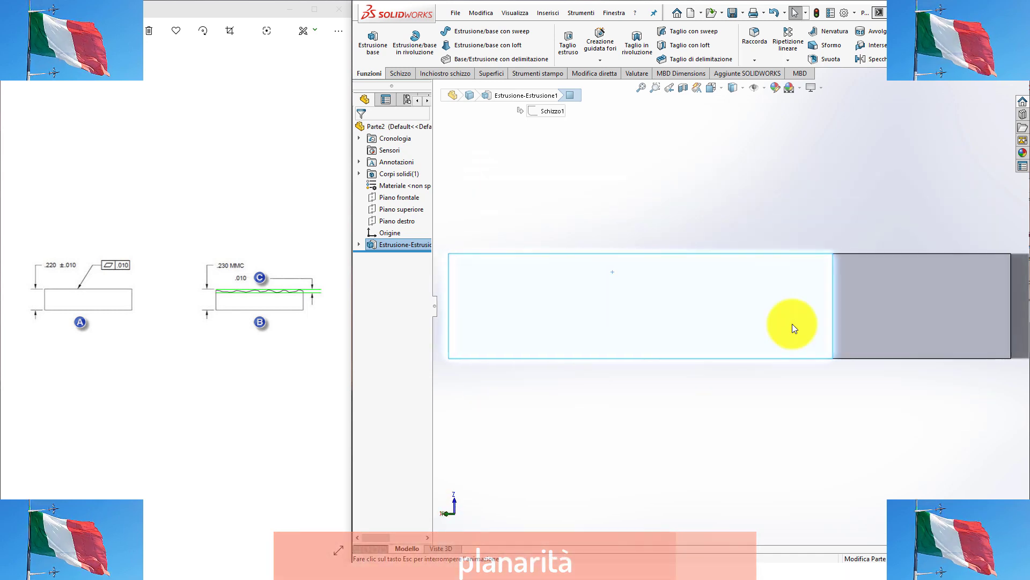
pyautogui.click(792, 323)
pyautogui.hotkey('ctrl', '8')
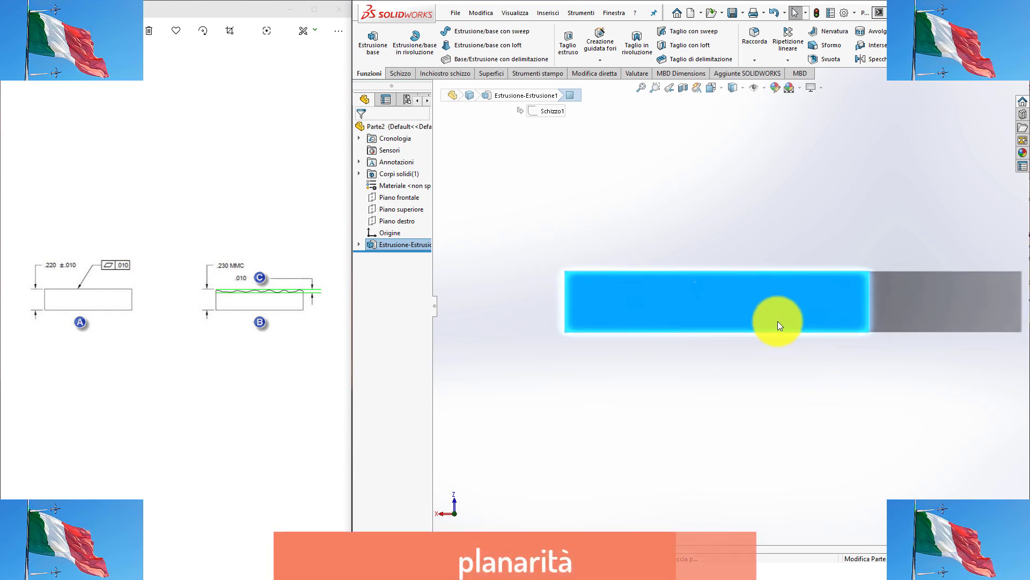
pyautogui.moveTo(778, 321); pyautogui.dragTo(788, 311, button='middle')
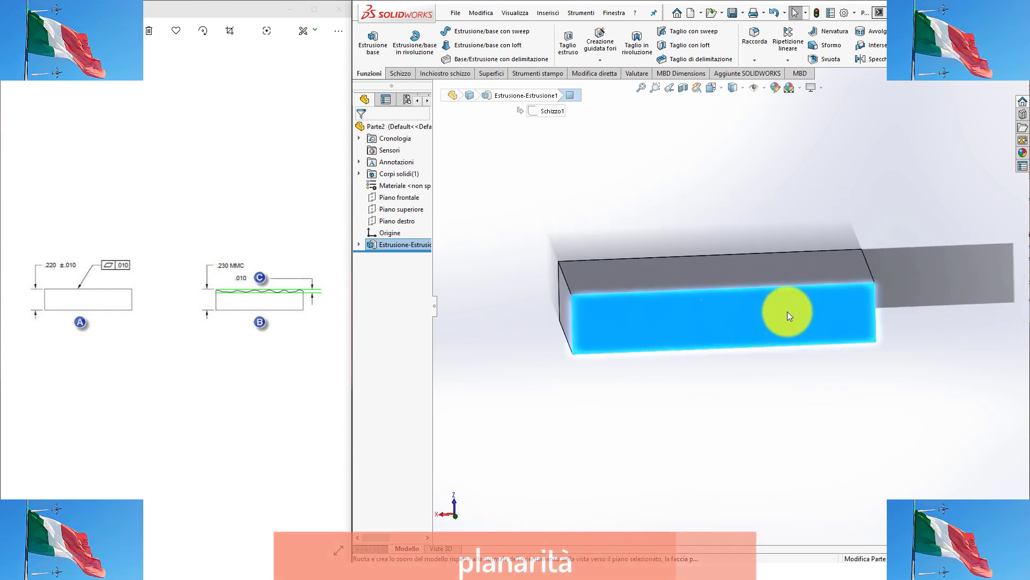
pyautogui.click(781, 310)
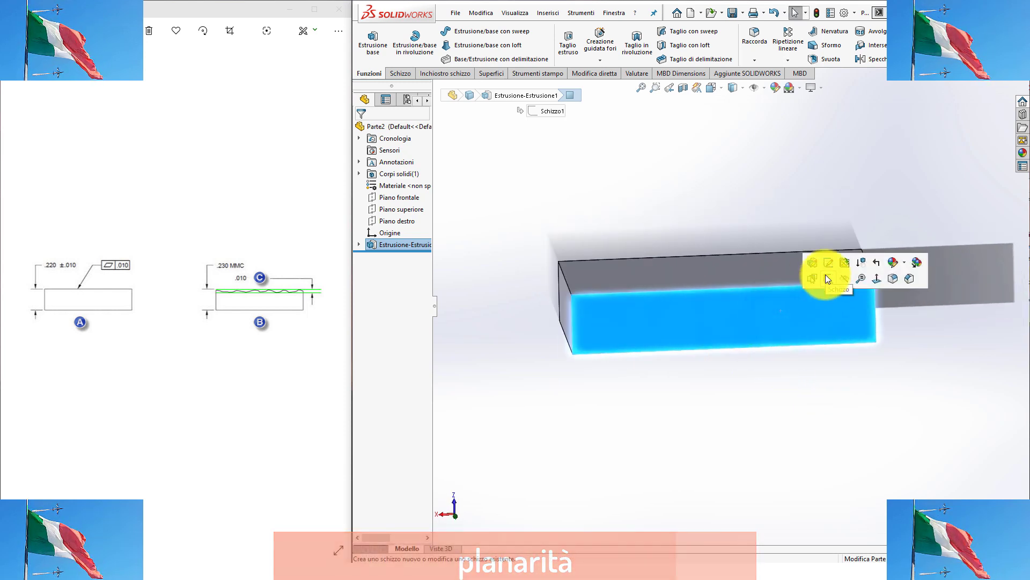
# - Start a sketch on the front face and convert its top edge
pyautogui.click(825, 274)
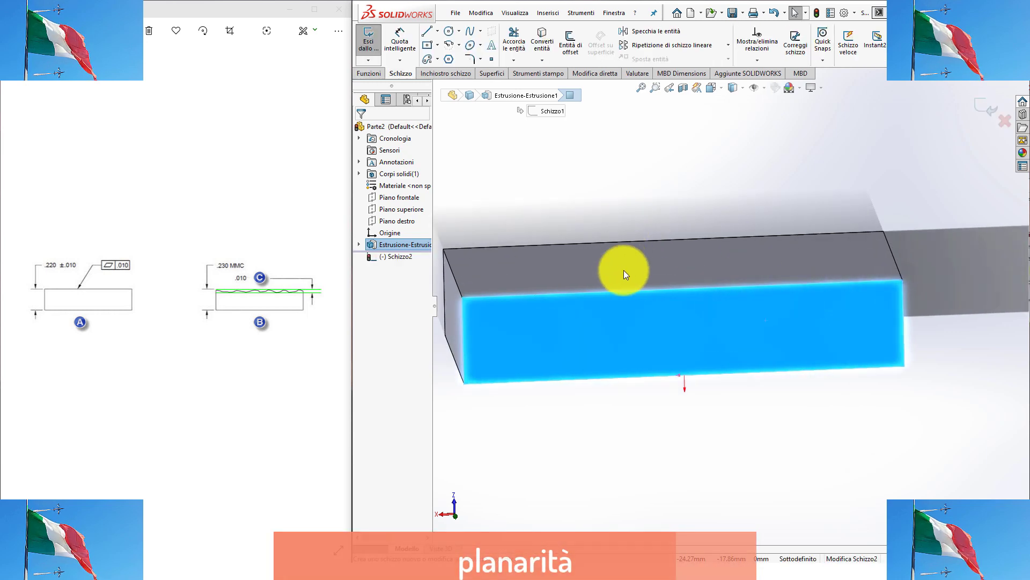
pyautogui.click(614, 291)
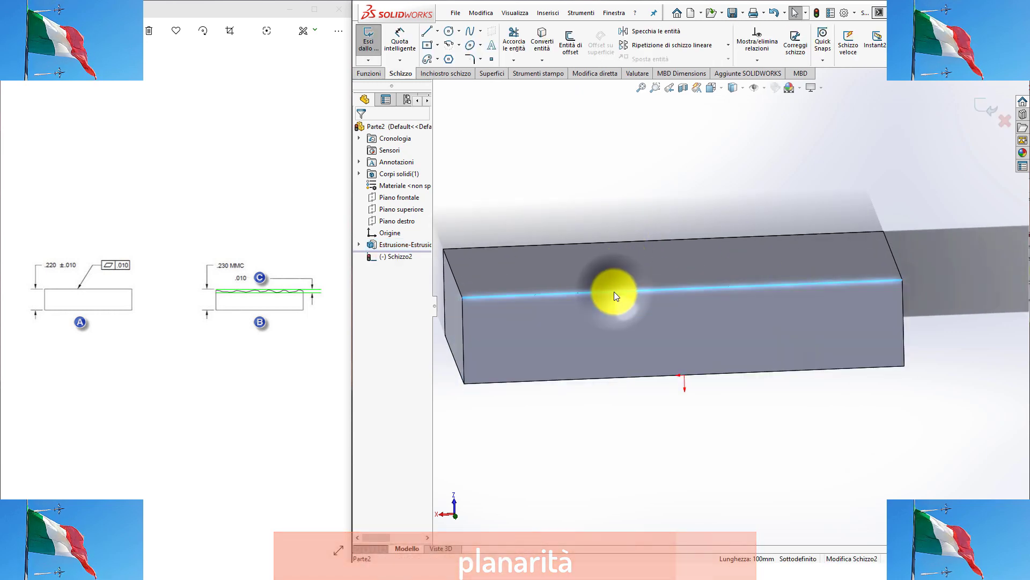
pyautogui.click(553, 43)
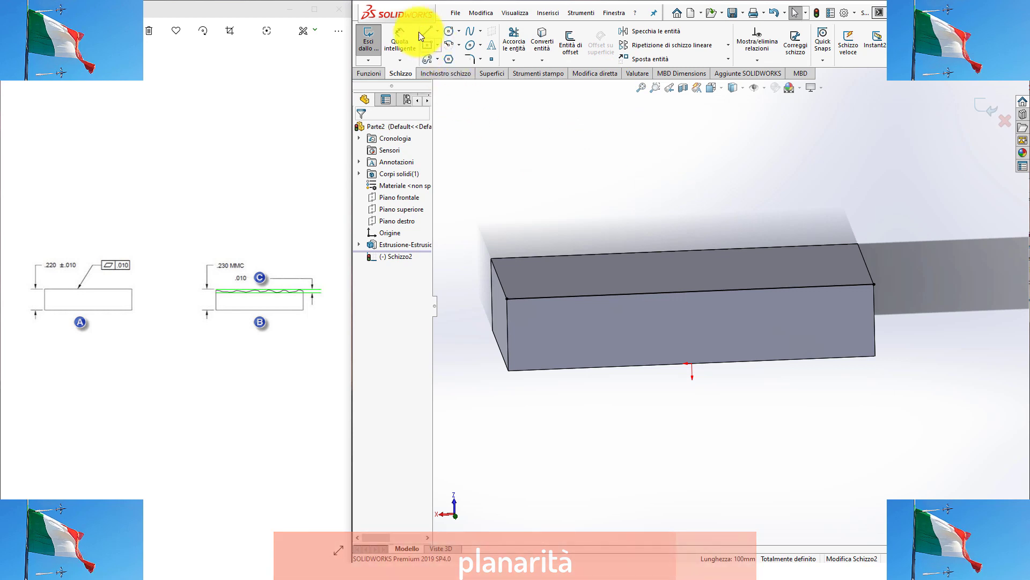
# - Draw a three-peak zigzag line from the left top corner to the right top corner
pyautogui.click(428, 32)
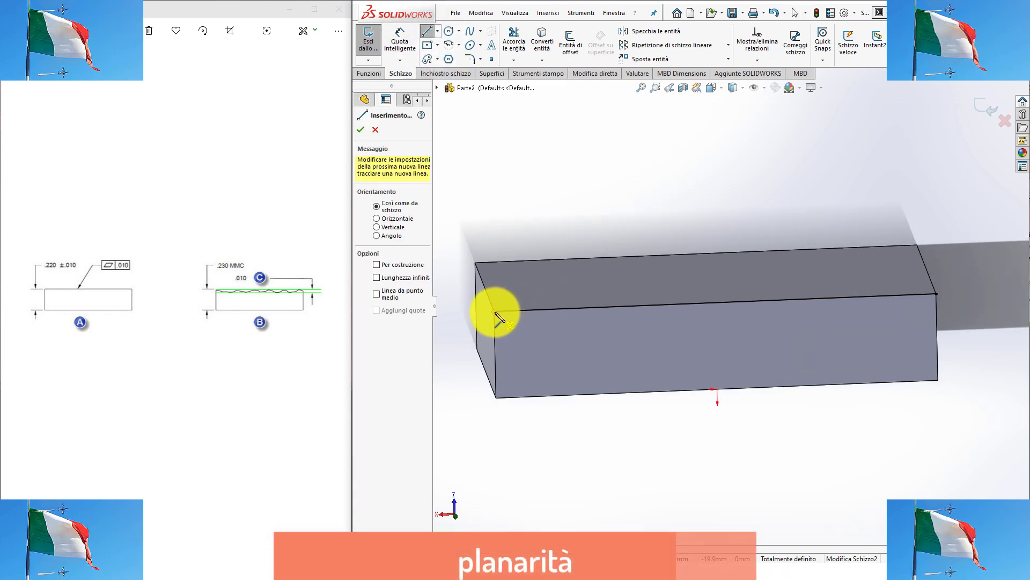
pyautogui.click(497, 312)
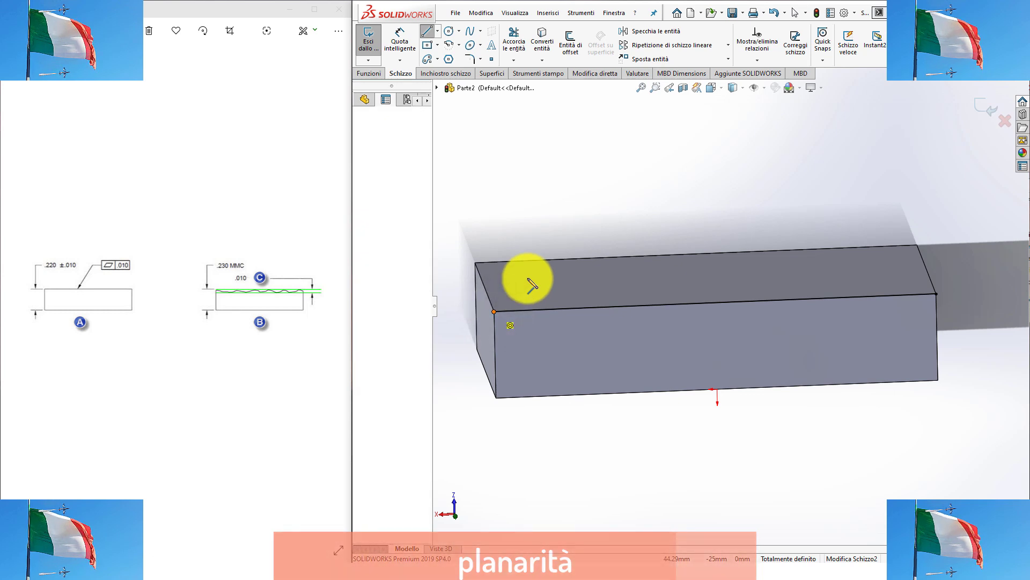
pyautogui.click(527, 277)
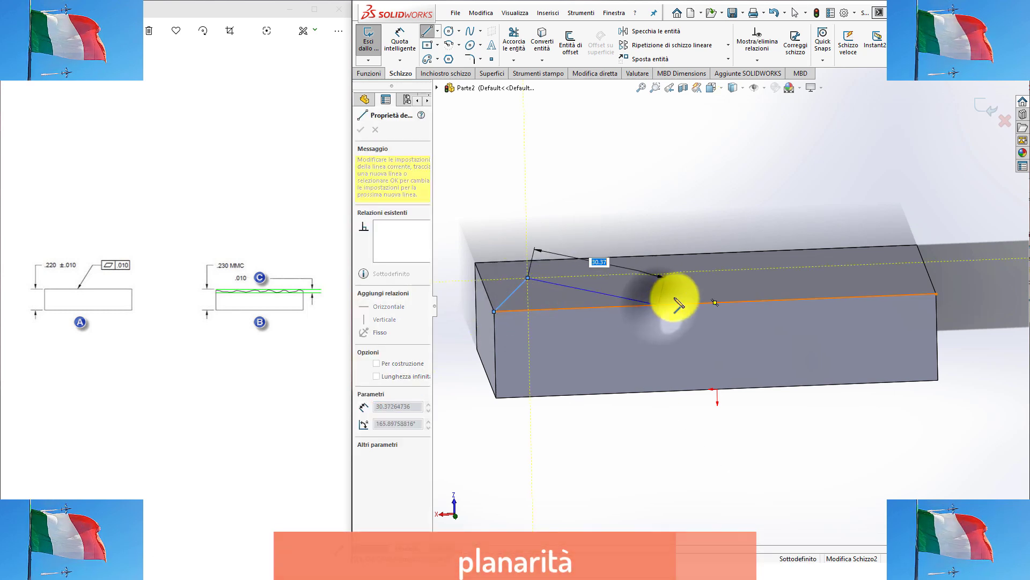
pyautogui.click(658, 304)
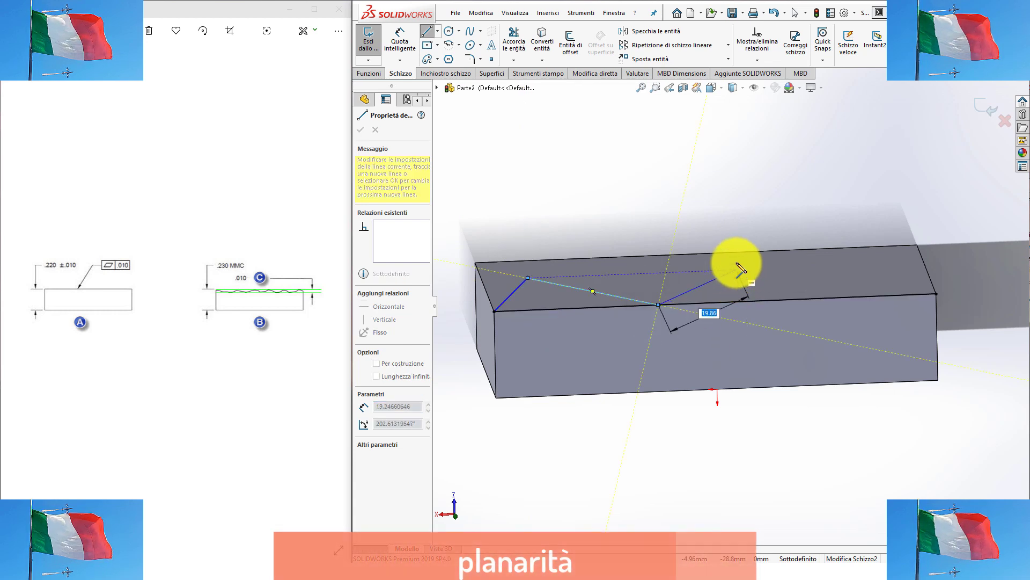
pyautogui.doubleClick(738, 256)
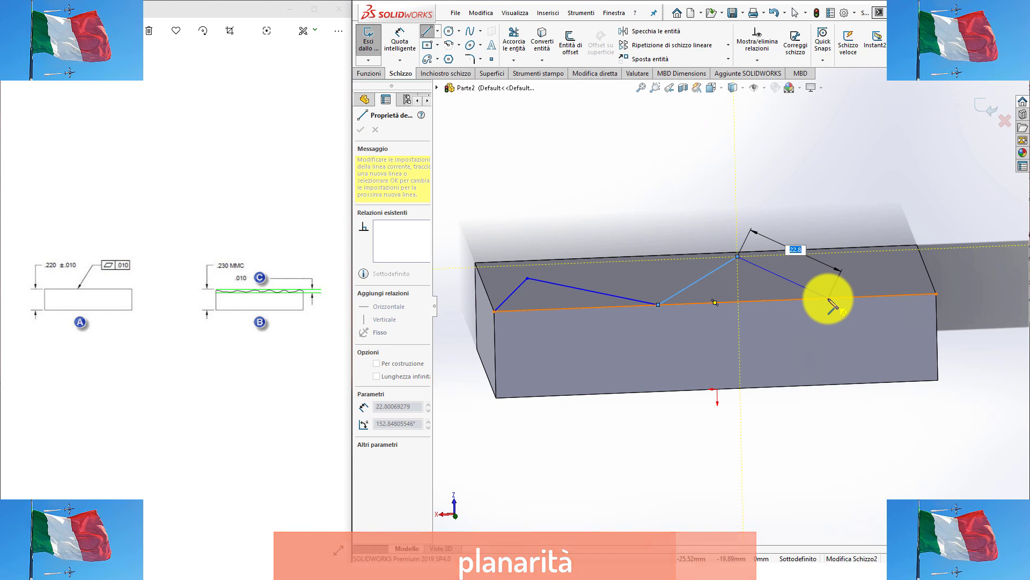
pyautogui.click(828, 298)
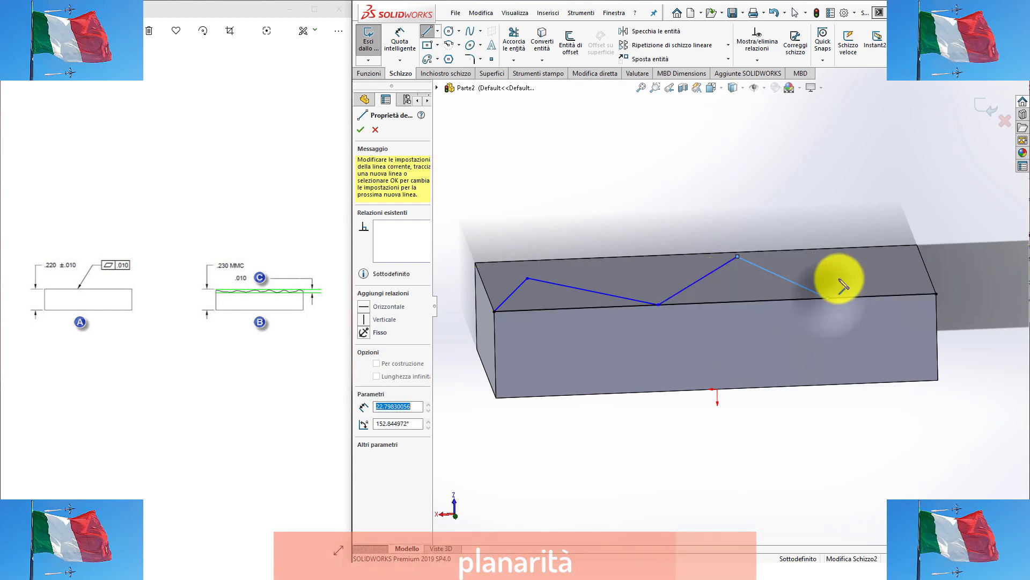
pyautogui.click(884, 272)
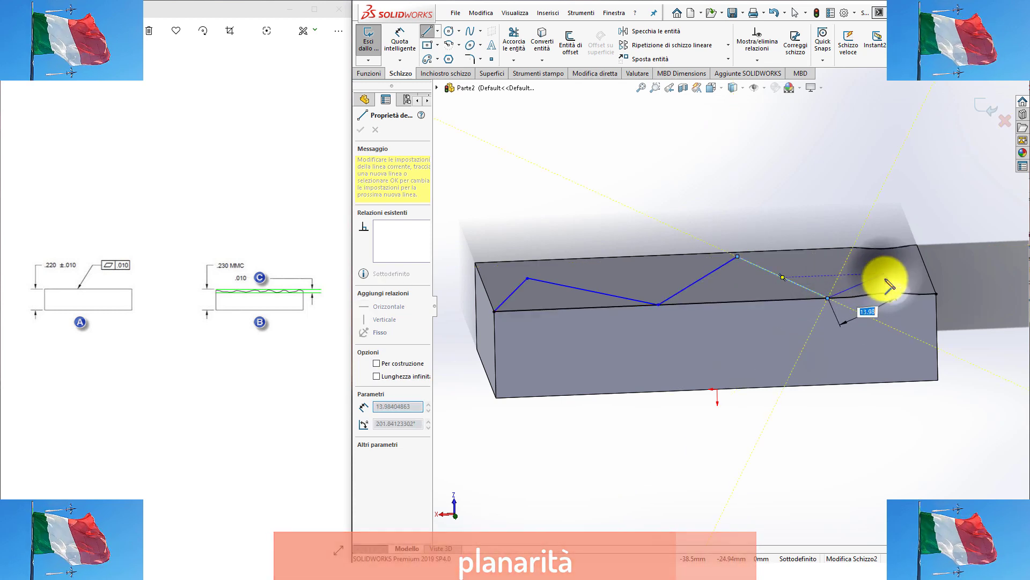
pyautogui.doubleClick(936, 294)
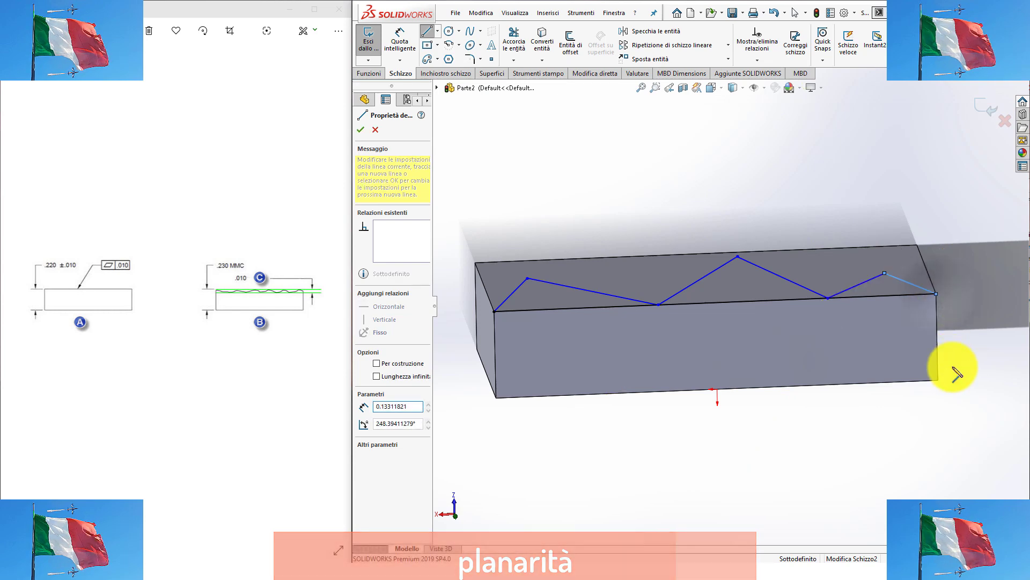
pyautogui.press('Escape')
pyautogui.press('Escape')
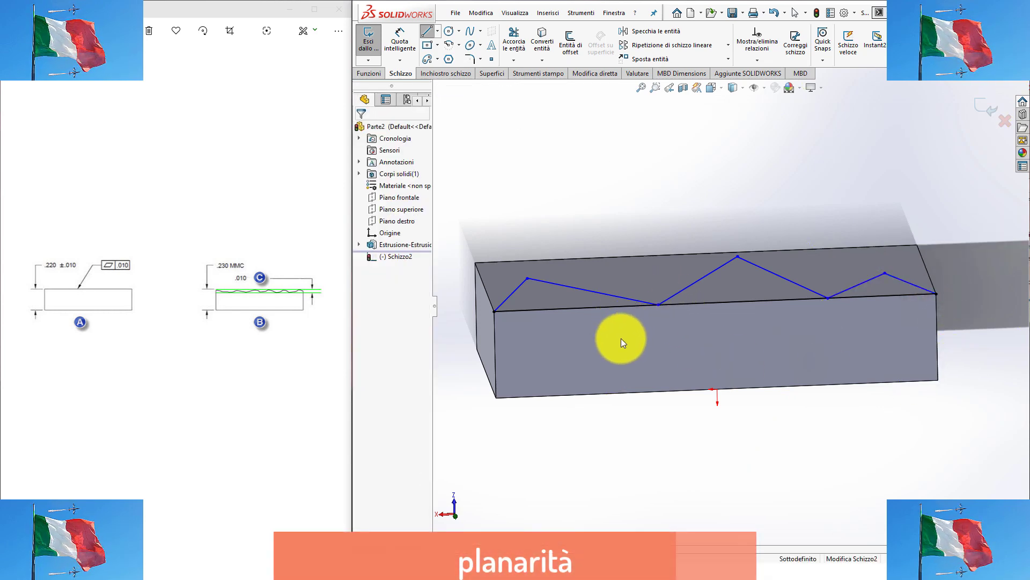
# - Extrude the three triangle regions in reversed direction with the Passante end condition
pyautogui.moveTo(620, 338)
pyautogui.mouseDown(button='middle')
pyautogui.moveTo(639, 361)
pyautogui.moveTo(662, 356)
pyautogui.moveTo(618, 321)
pyautogui.mouseUp(button='middle')
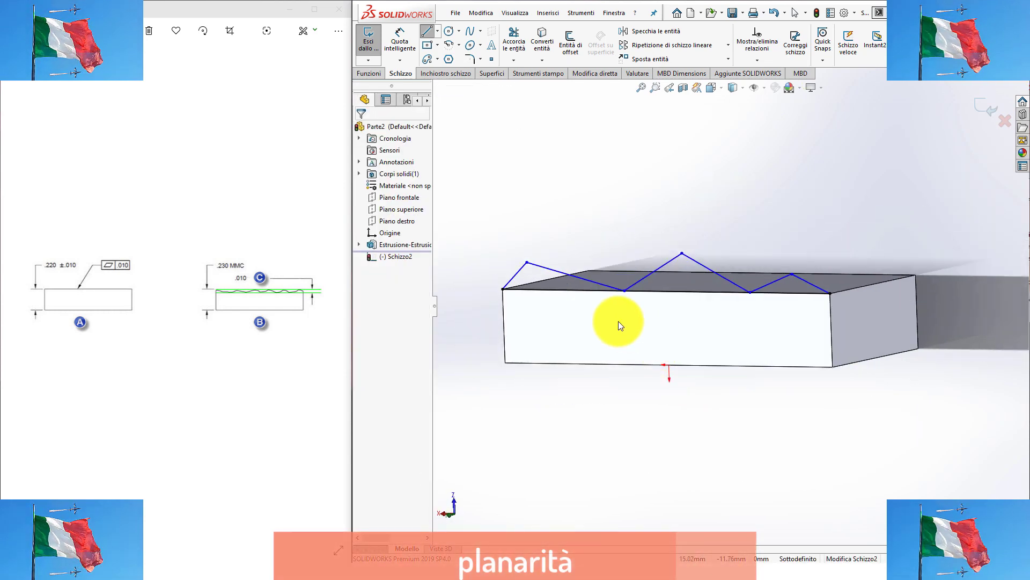
pyautogui.click(371, 72)
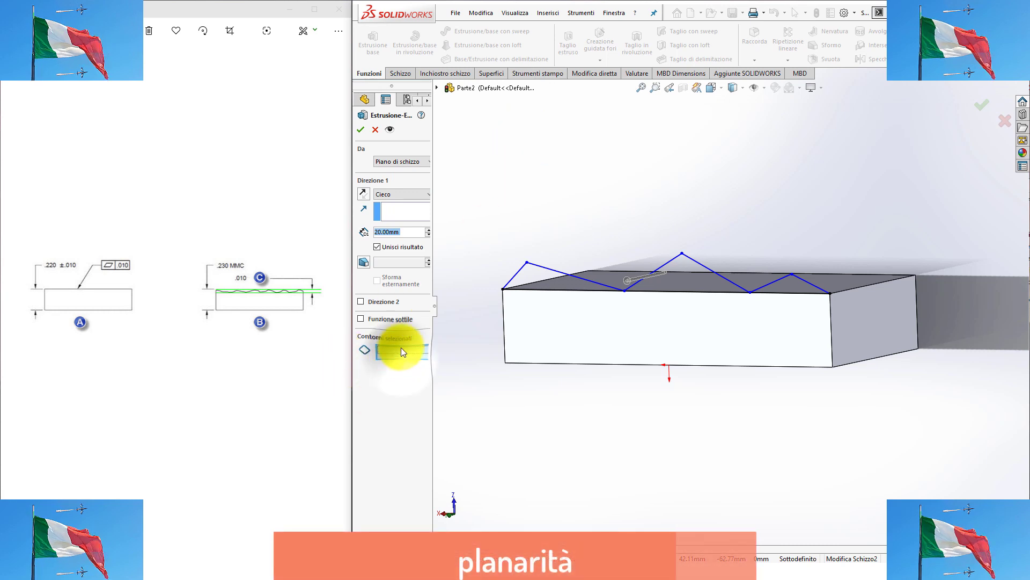
pyautogui.click(531, 275)
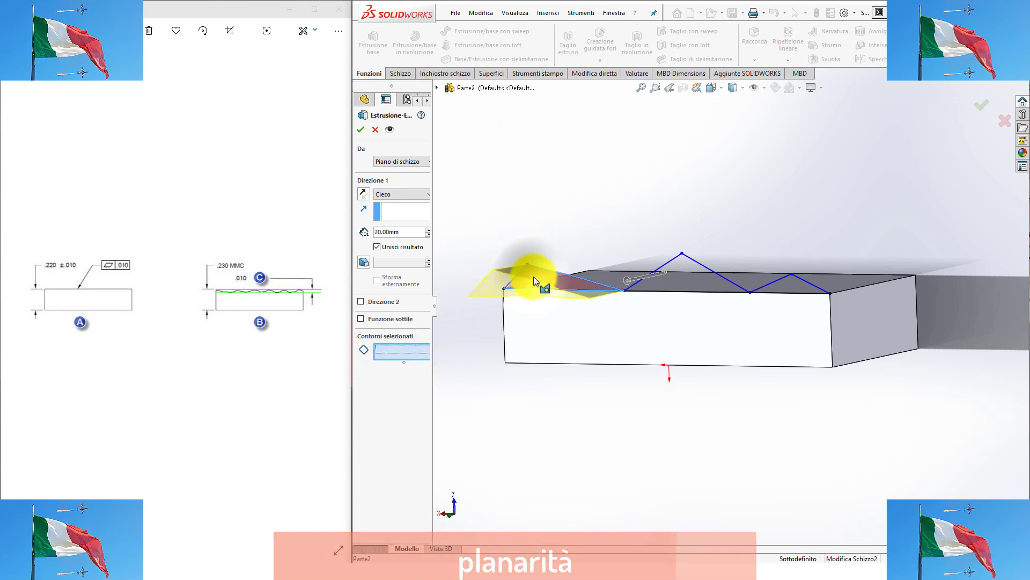
pyautogui.click(690, 277)
pyautogui.click(788, 286)
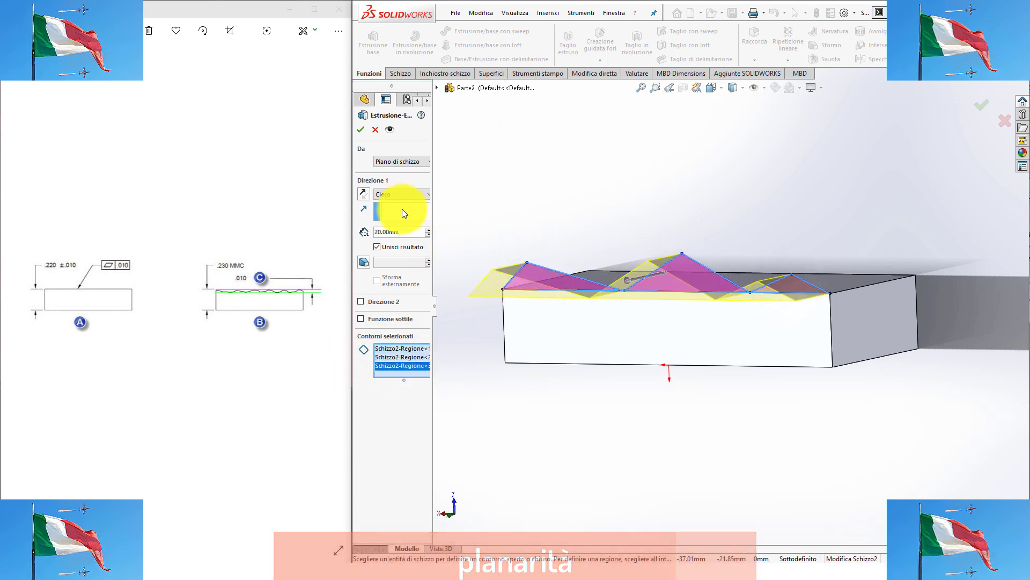
pyautogui.click(395, 189)
pyautogui.click(360, 191)
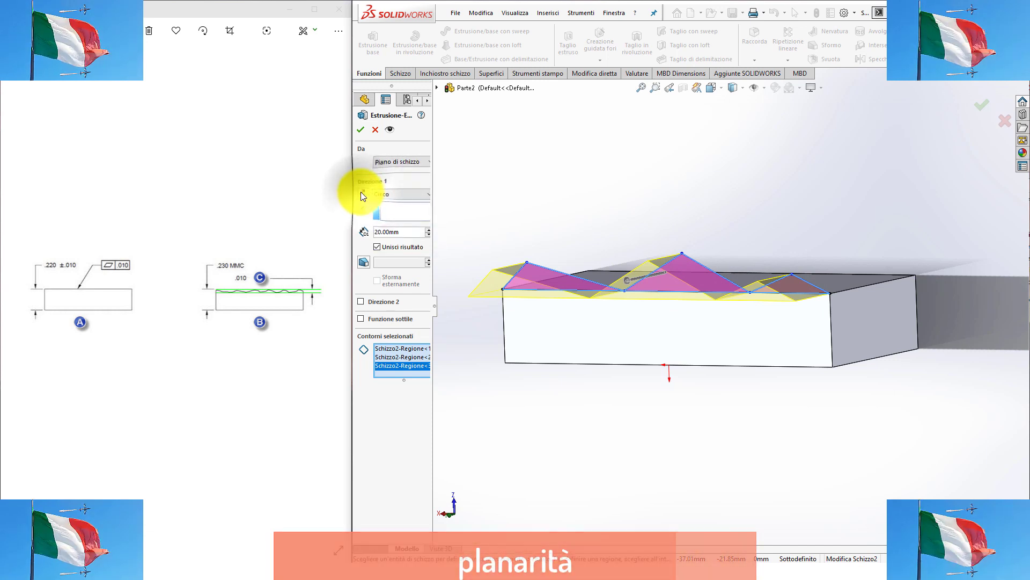
pyautogui.click(362, 195)
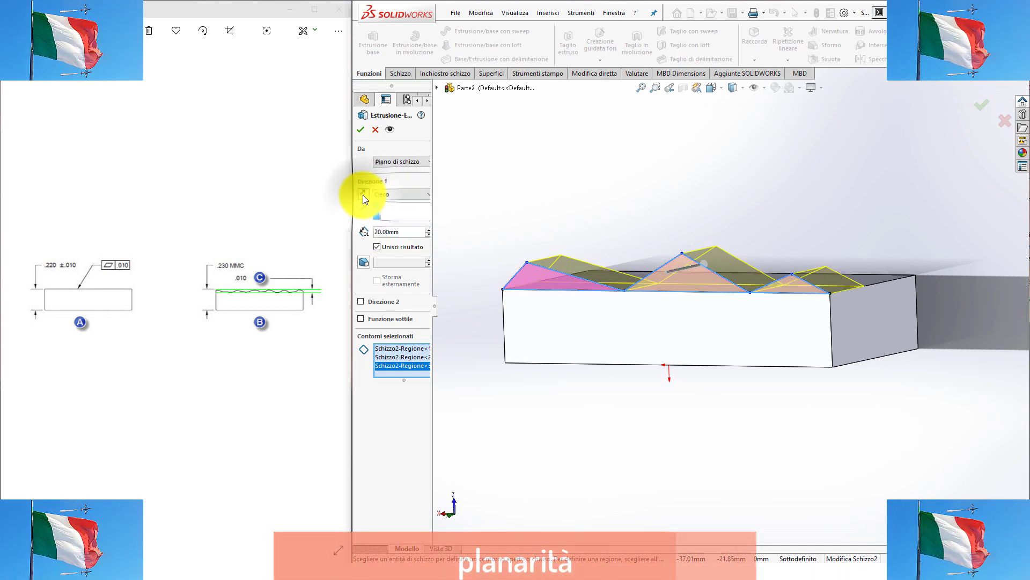
pyautogui.click(403, 199)
pyautogui.click(398, 209)
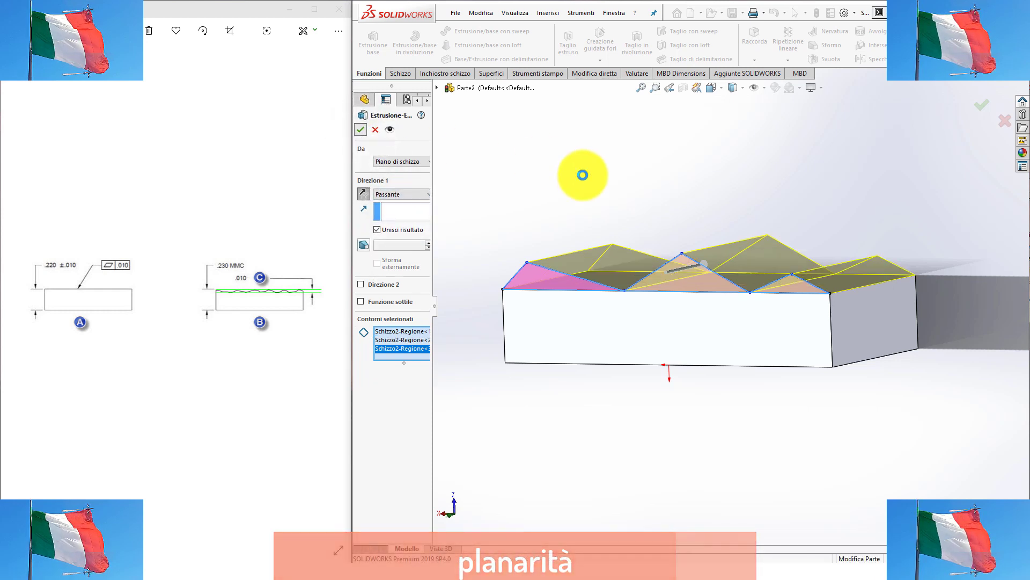
pyautogui.press('Return')
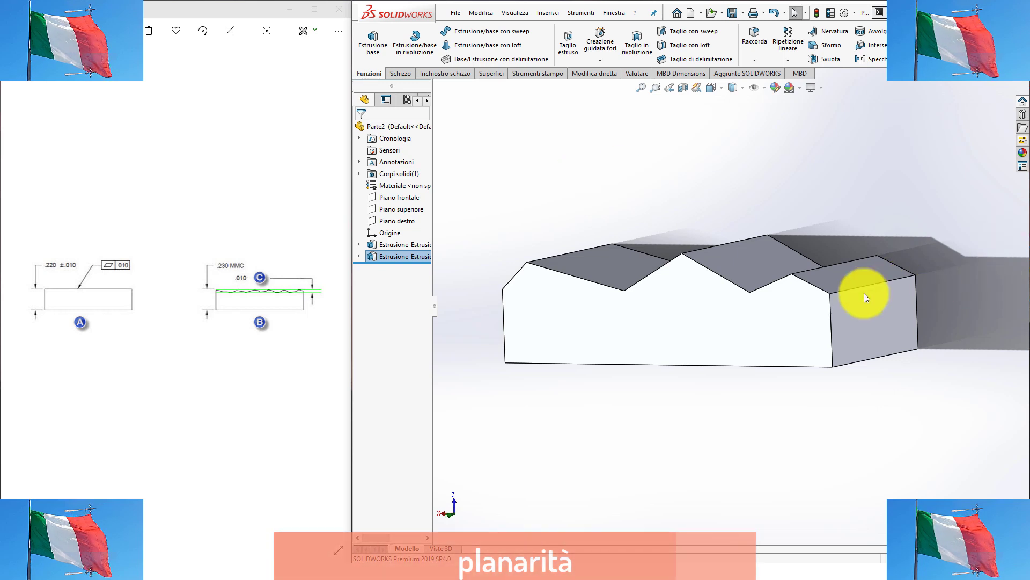
pyautogui.moveTo(875, 307); pyautogui.dragTo(764, 353, button='middle')
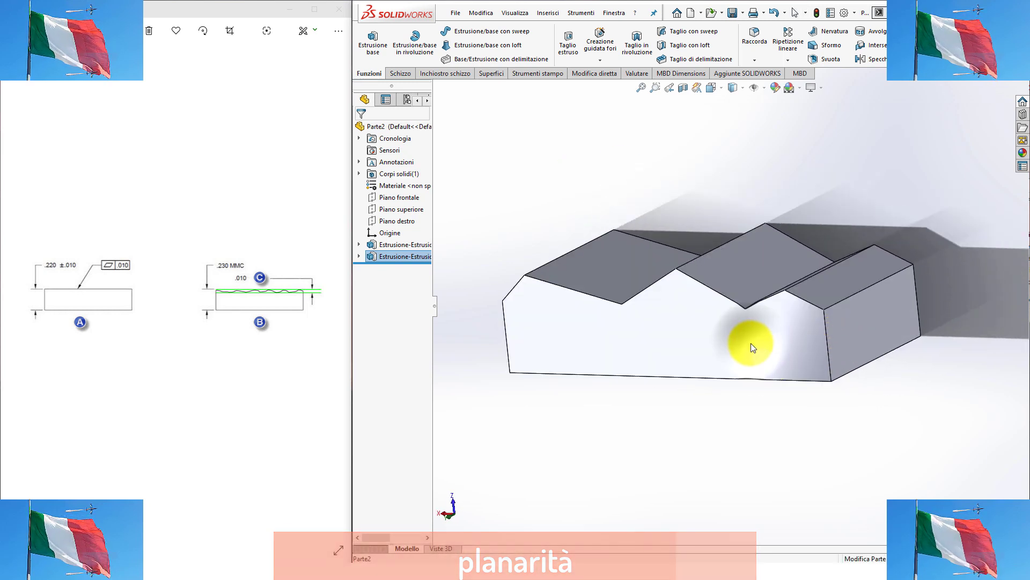
pyautogui.click(751, 343)
pyautogui.moveTo(762, 330); pyautogui.dragTo(735, 283, button='middle')
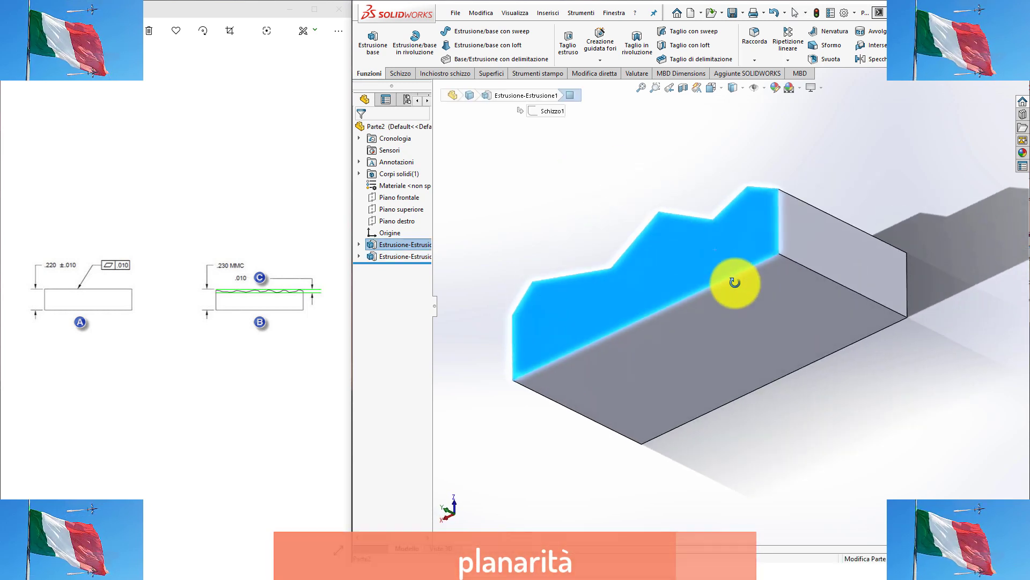
pyautogui.keyDown('ctrl'); pyautogui.click(772, 317); pyautogui.keyUp('ctrl')
pyautogui.keyDown('ctrl'); pyautogui.click(818, 253); pyautogui.keyUp('ctrl')
pyautogui.moveTo(912, 339)
pyautogui.mouseDown(button='middle')
pyautogui.moveTo(779, 356)
pyautogui.moveTo(716, 329)
pyautogui.mouseUp(button='middle')
pyautogui.moveTo(913, 403); pyautogui.dragTo(855, 386, button='middle')
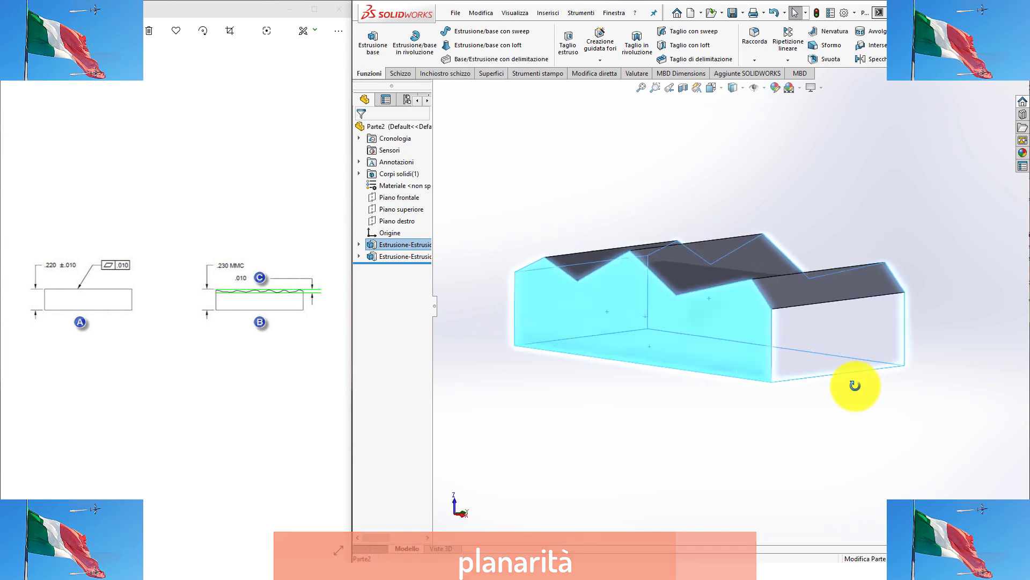
pyautogui.keyDown('ctrl'); pyautogui.click(844, 339); pyautogui.keyUp('ctrl')
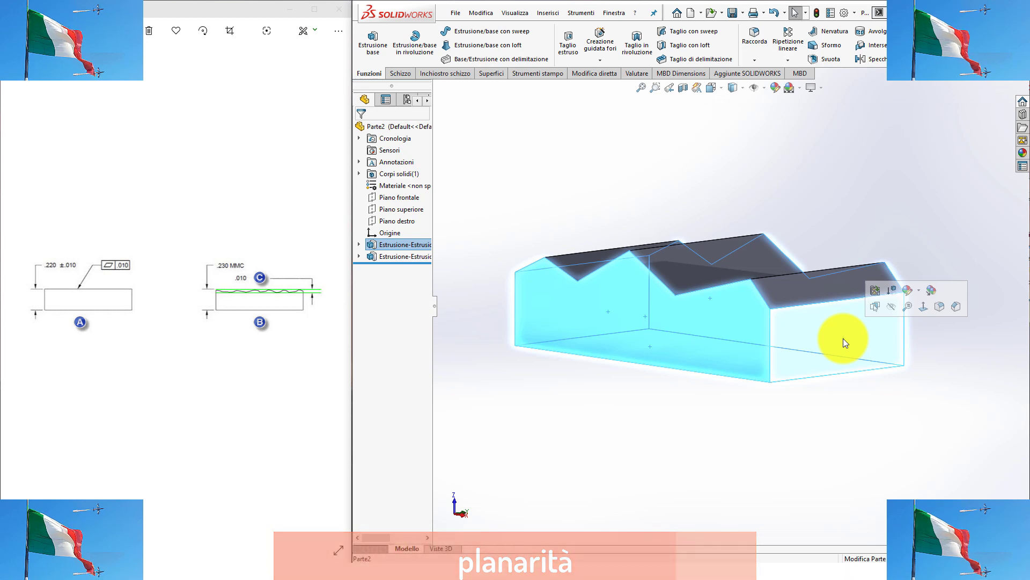
pyautogui.moveTo(778, 372)
pyautogui.mouseDown(button='middle')
pyautogui.moveTo(736, 338)
pyautogui.moveTo(604, 367)
pyautogui.moveTo(653, 327)
pyautogui.moveTo(665, 356)
pyautogui.mouseUp(button='middle')
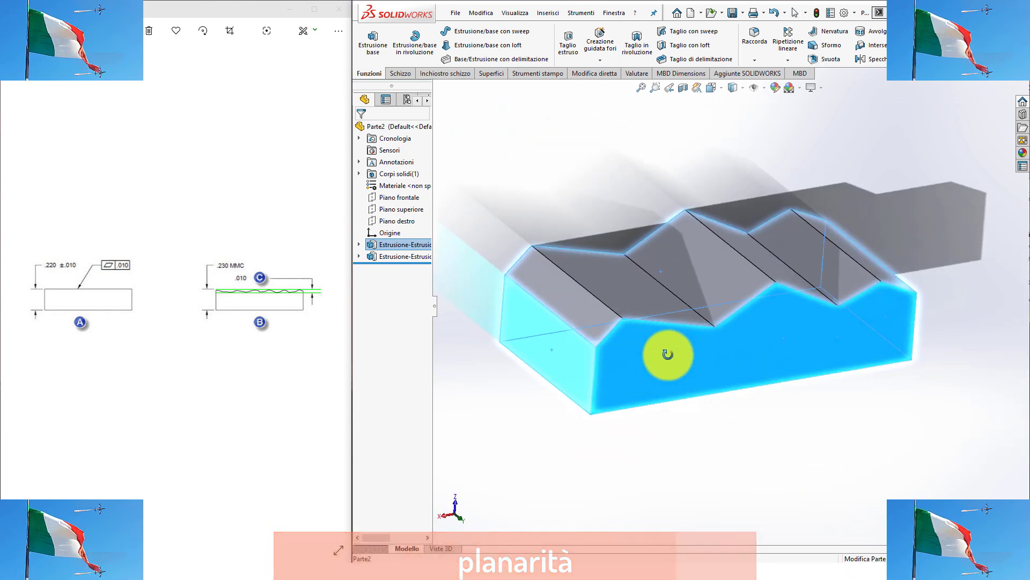
pyautogui.click(576, 308)
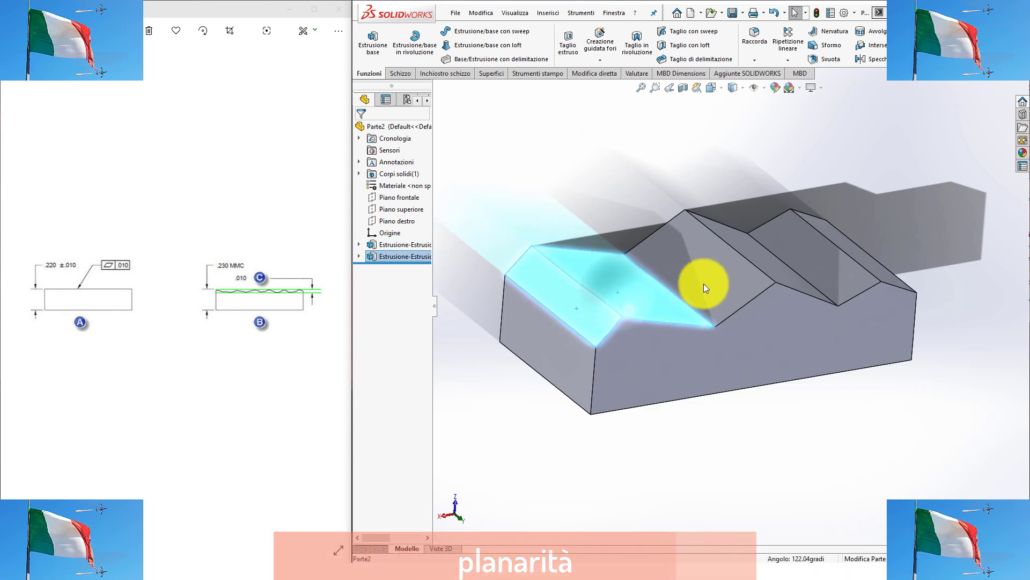
pyautogui.keyDown('ctrl'); pyautogui.click(741, 273); pyautogui.keyUp('ctrl')
pyautogui.keyDown('ctrl'); pyautogui.click(773, 264); pyautogui.keyUp('ctrl')
pyautogui.keyDown('ctrl'); pyautogui.click(821, 260); pyautogui.keyUp('ctrl')
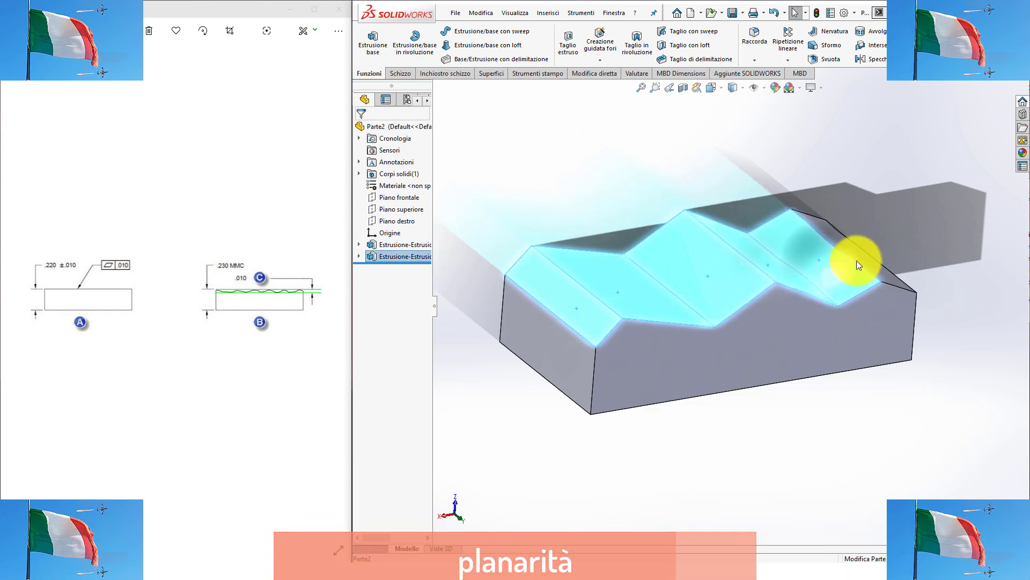
pyautogui.keyDown('ctrl'); pyautogui.click(865, 260); pyautogui.keyUp('ctrl')
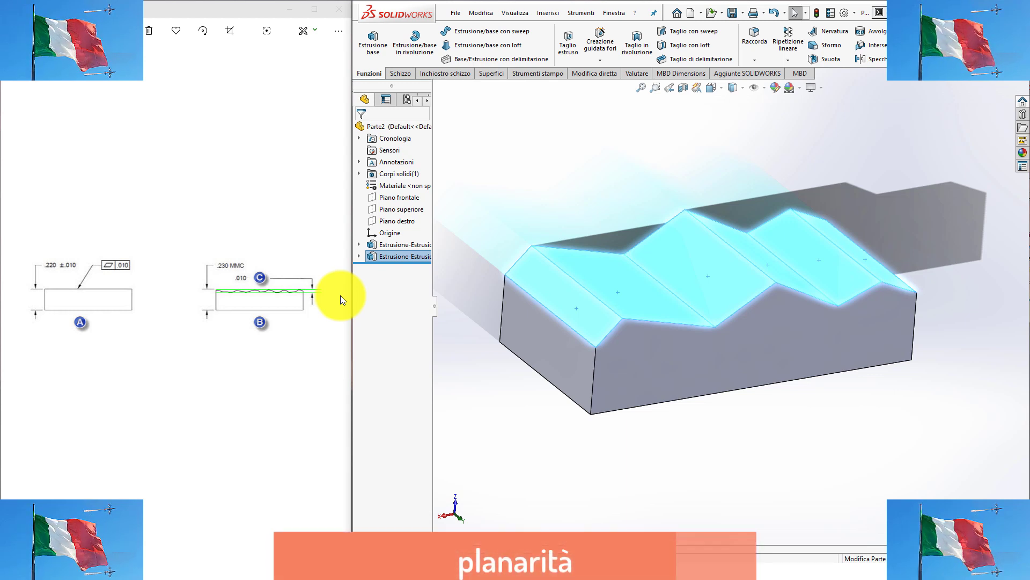
# - Create reference plane Piano1 through three peak-top vertices of the zigzag
pyautogui.press('Escape')
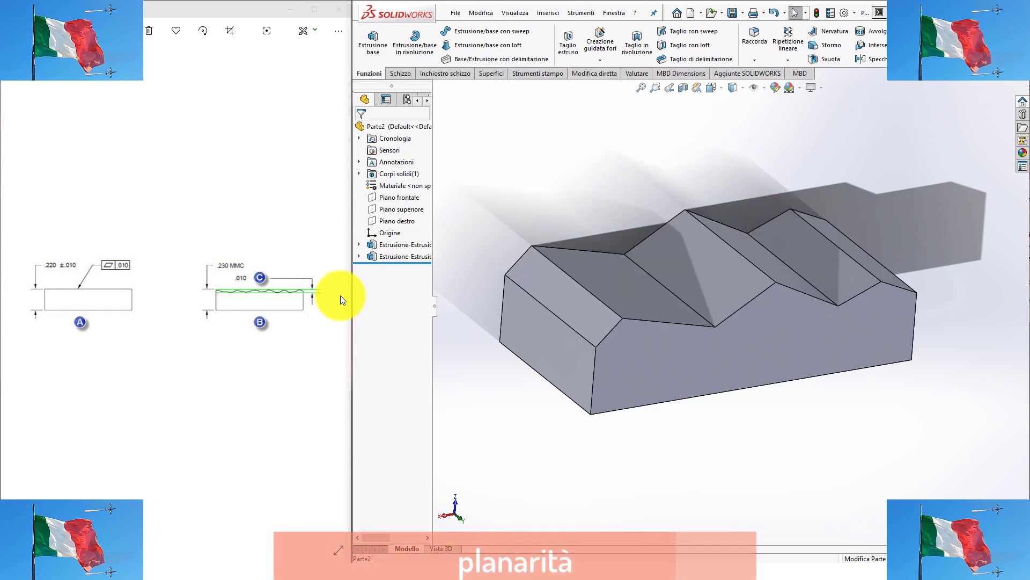
pyautogui.moveTo(728, 315)
pyautogui.mouseDown(button='middle')
pyautogui.moveTo(651, 253)
pyautogui.moveTo(729, 306)
pyautogui.moveTo(712, 305)
pyautogui.moveTo(706, 260)
pyautogui.moveTo(713, 326)
pyautogui.moveTo(735, 313)
pyautogui.mouseUp(button='middle')
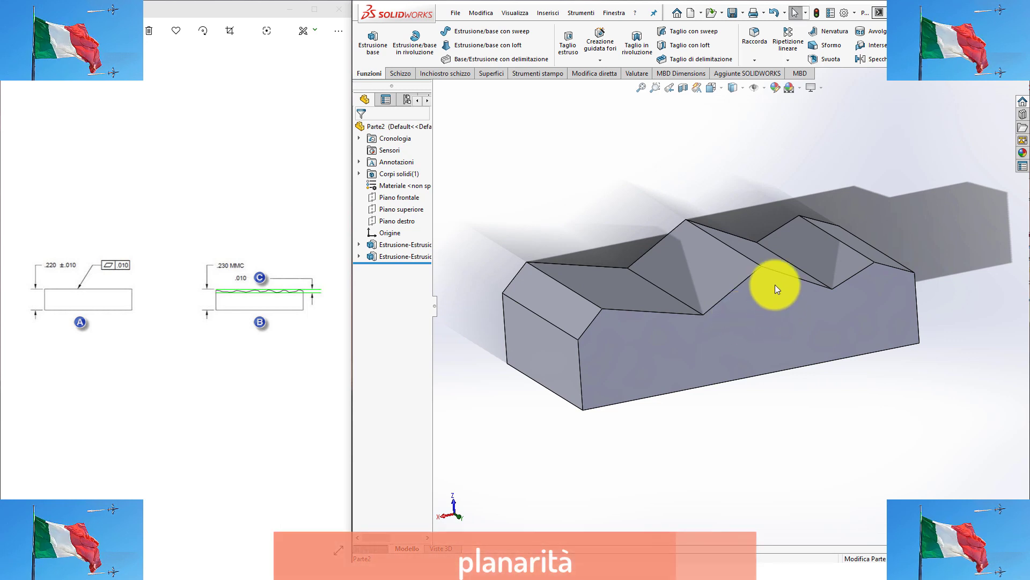
pyautogui.moveTo(775, 285)
pyautogui.mouseDown(button='middle')
pyautogui.moveTo(748, 260)
pyautogui.moveTo(747, 281)
pyautogui.moveTo(779, 299)
pyautogui.moveTo(758, 345)
pyautogui.moveTo(777, 334)
pyautogui.mouseUp(button='middle')
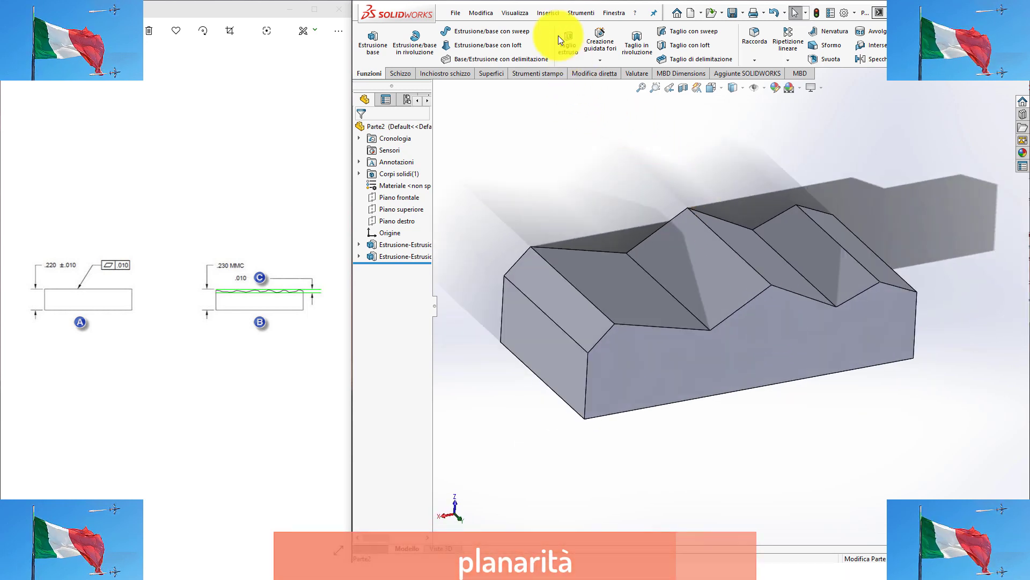
pyautogui.click(546, 15)
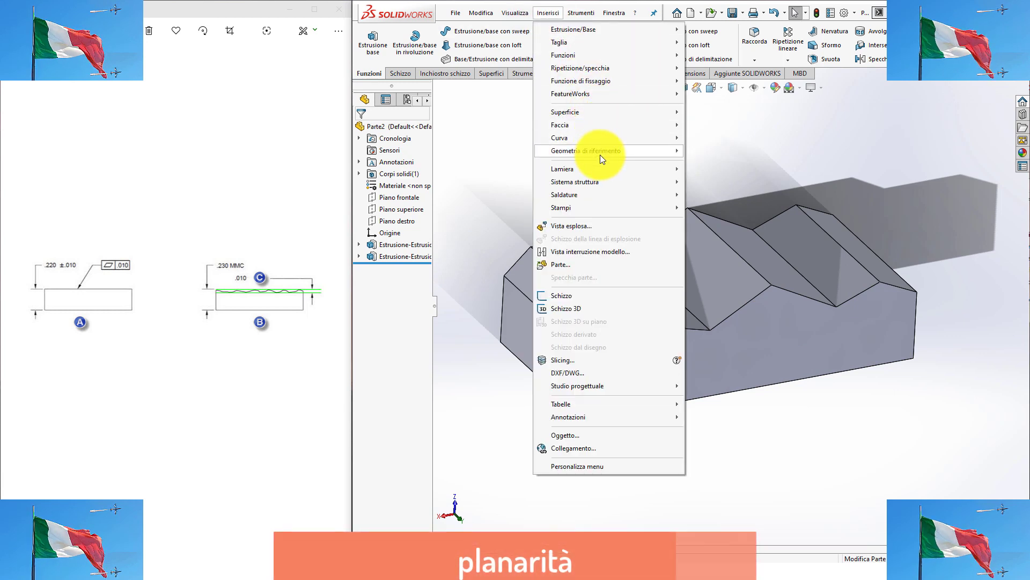
pyautogui.click(703, 151)
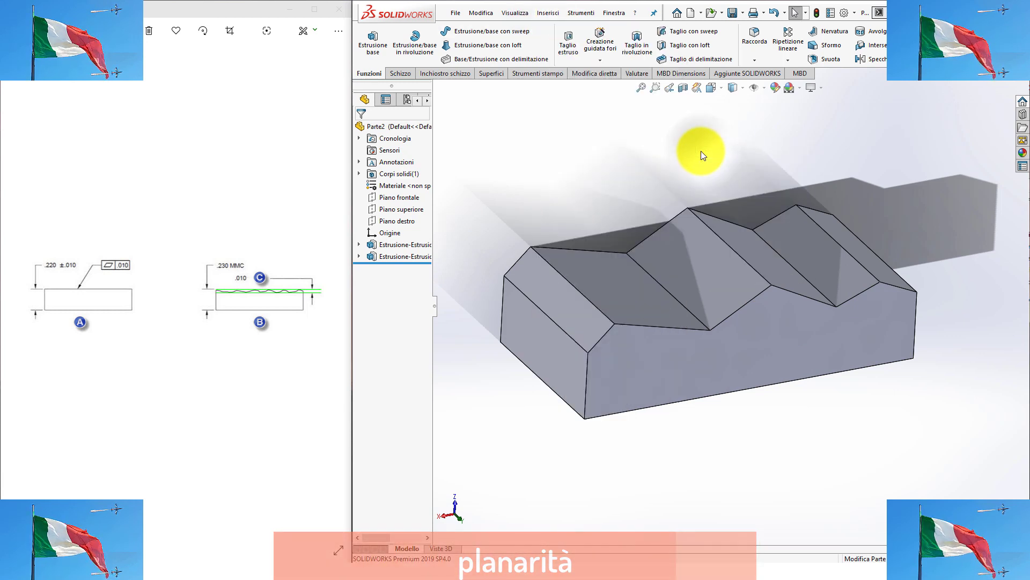
pyautogui.click(614, 325)
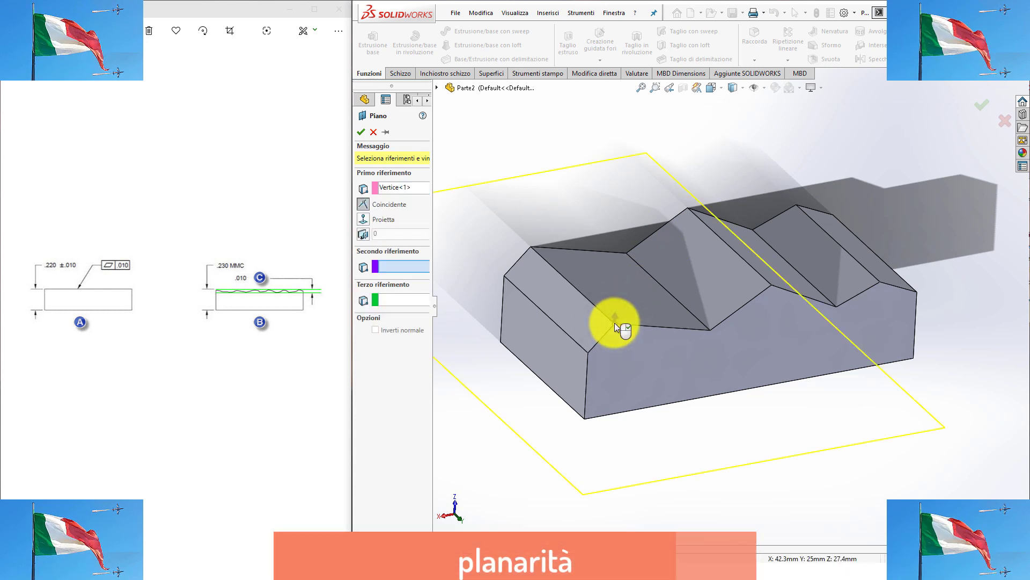
pyautogui.moveTo(736, 288)
pyautogui.mouseDown(button='middle')
pyautogui.moveTo(685, 260)
pyautogui.moveTo(735, 287)
pyautogui.moveTo(717, 280)
pyautogui.moveTo(714, 290)
pyautogui.moveTo(727, 295)
pyautogui.moveTo(858, 280)
pyautogui.mouseUp(button='middle')
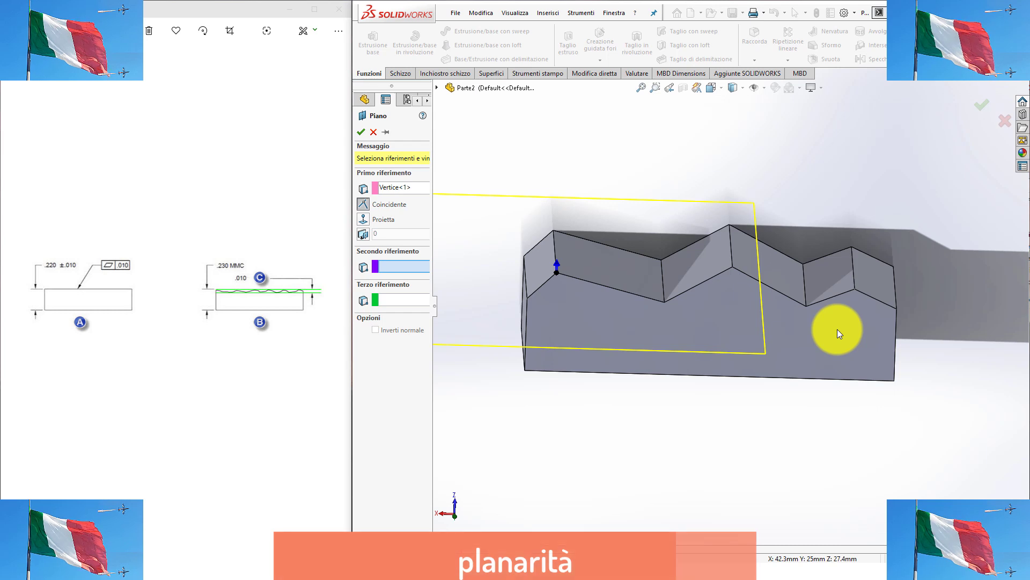
pyautogui.moveTo(746, 294)
pyautogui.mouseDown(button='middle')
pyautogui.moveTo(766, 281)
pyautogui.moveTo(786, 329)
pyautogui.moveTo(780, 295)
pyautogui.mouseUp(button='middle')
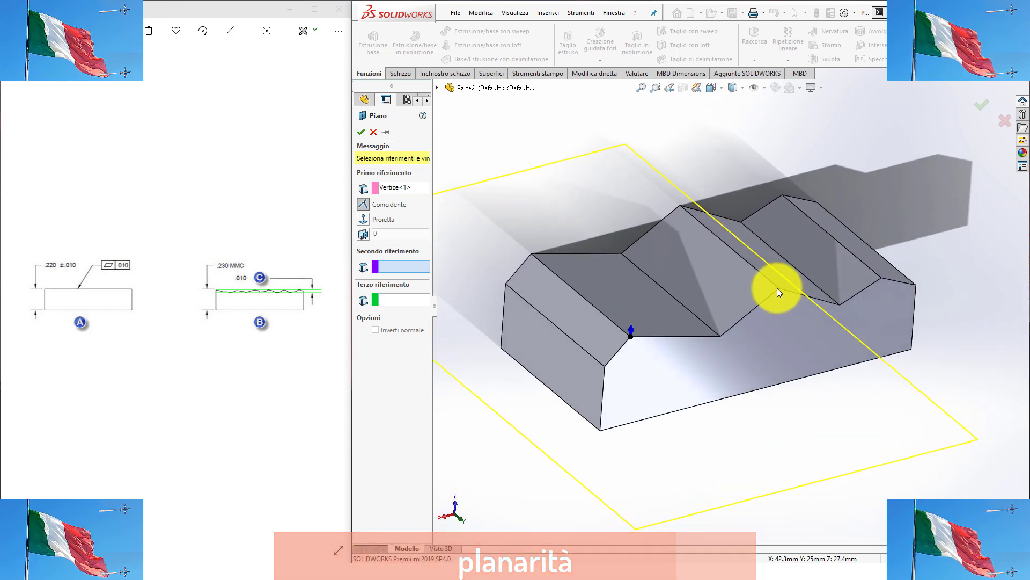
pyautogui.click(778, 289)
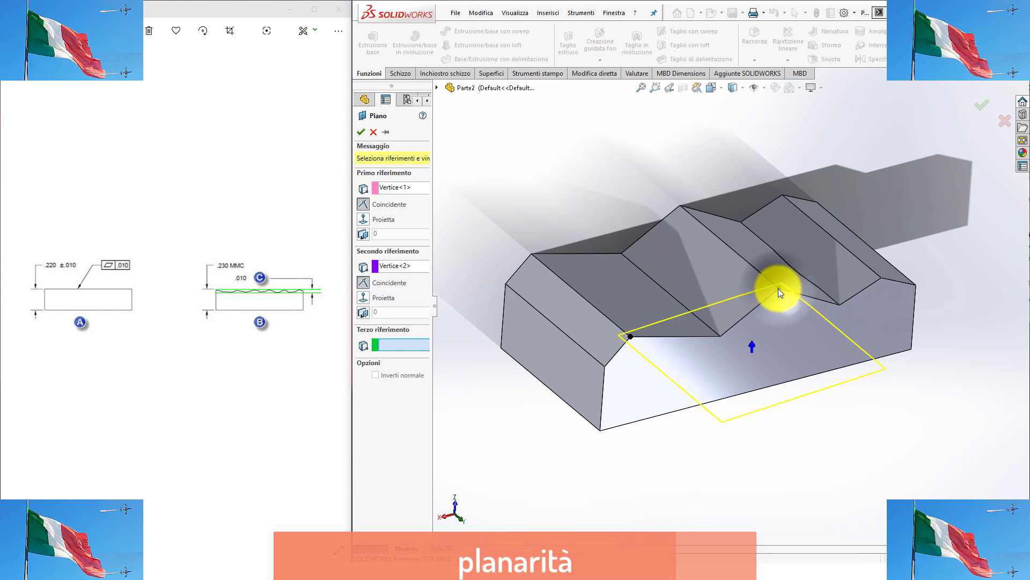
pyautogui.click(680, 208)
pyautogui.moveTo(685, 266); pyautogui.dragTo(677, 231, button='middle')
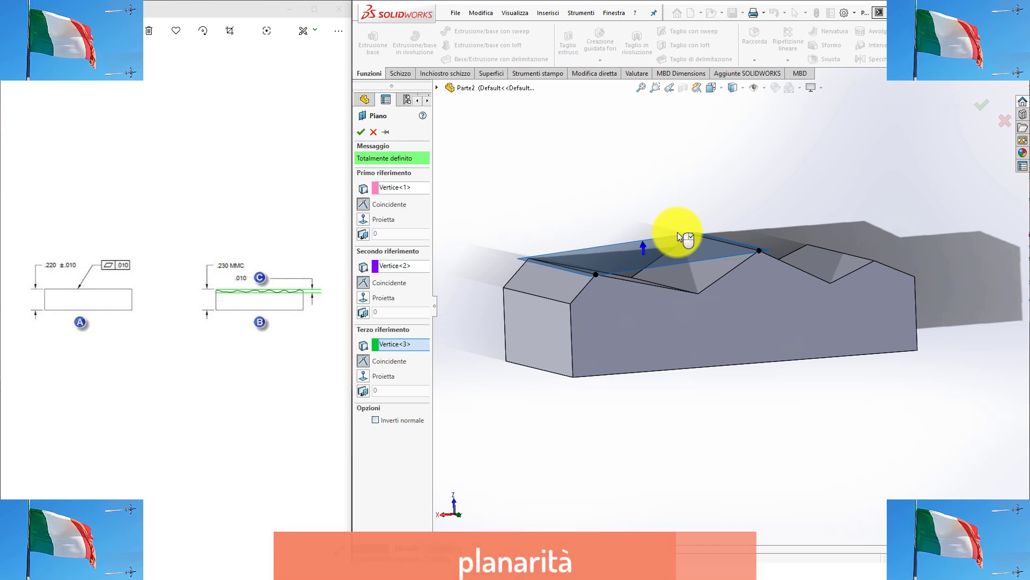
pyautogui.click(365, 132)
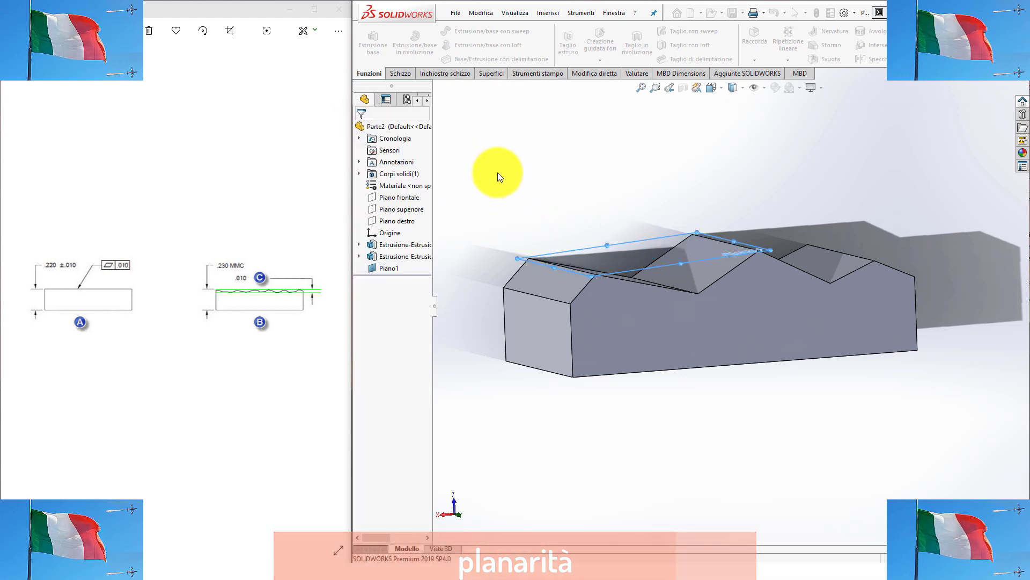
pyautogui.press('z')
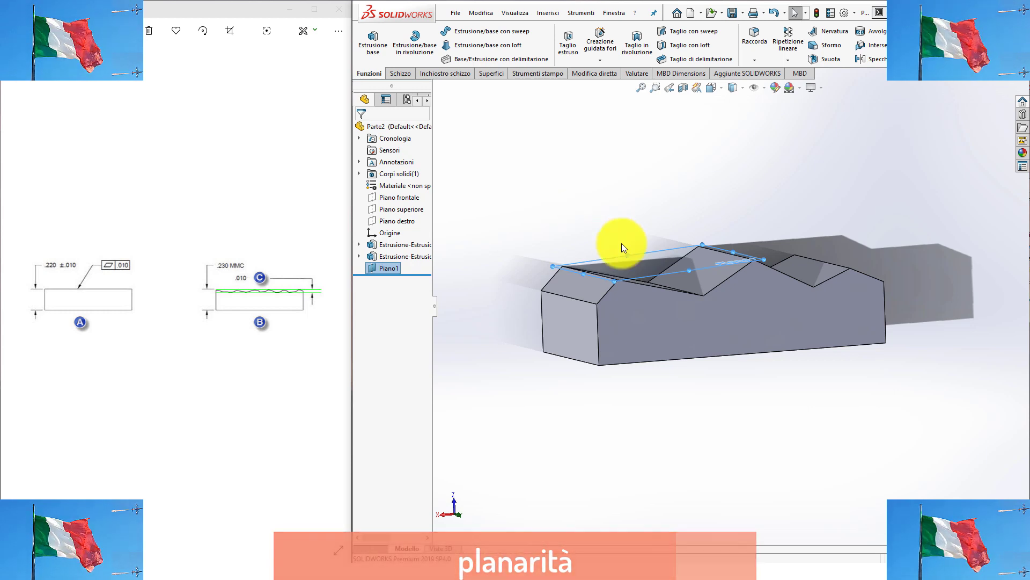
pyautogui.click(653, 262)
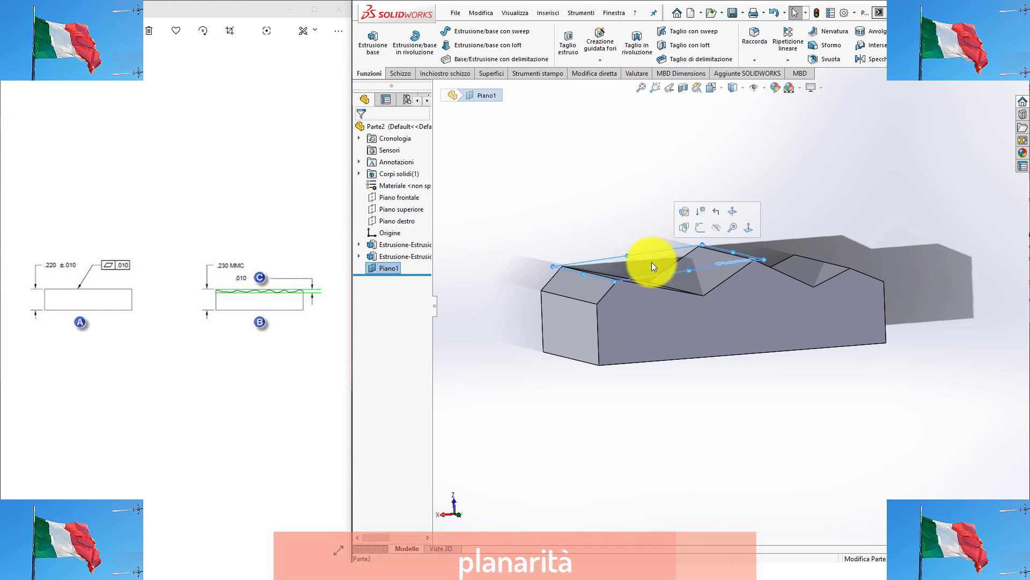
# - Create Piano2 offset 5 mm from Piano1, with the offset inverted downward
pyautogui.click(923, 59)
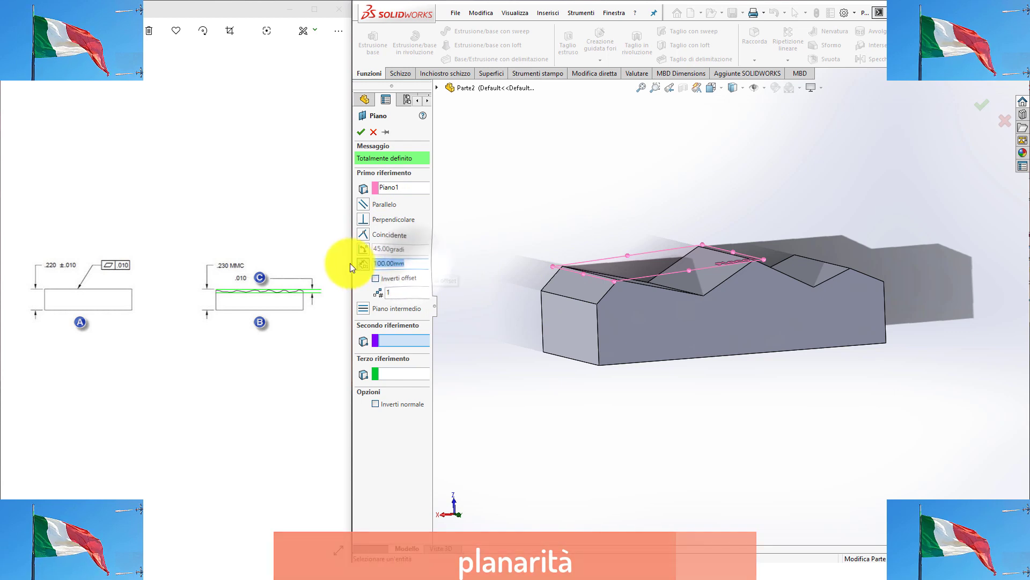
pyautogui.write('5')
pyautogui.press('Return')
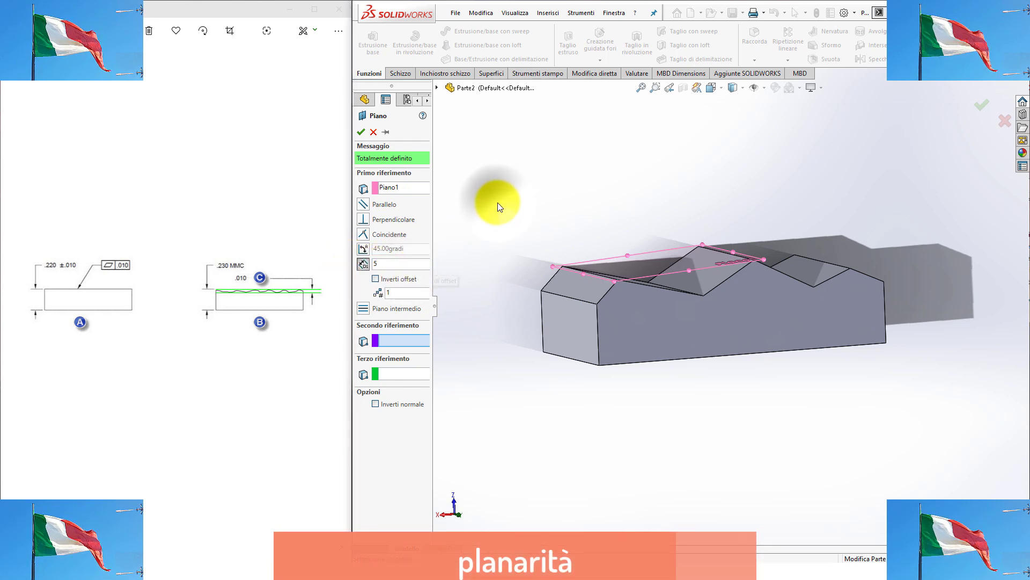
pyautogui.click(375, 278)
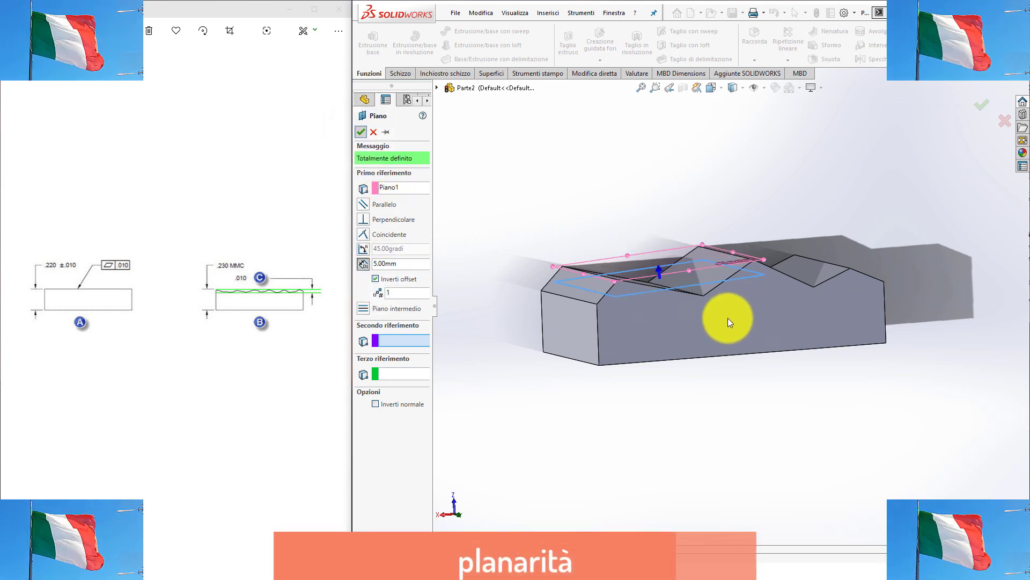
pyautogui.press('Return')
pyautogui.moveTo(733, 326); pyautogui.dragTo(690, 246, button='middle')
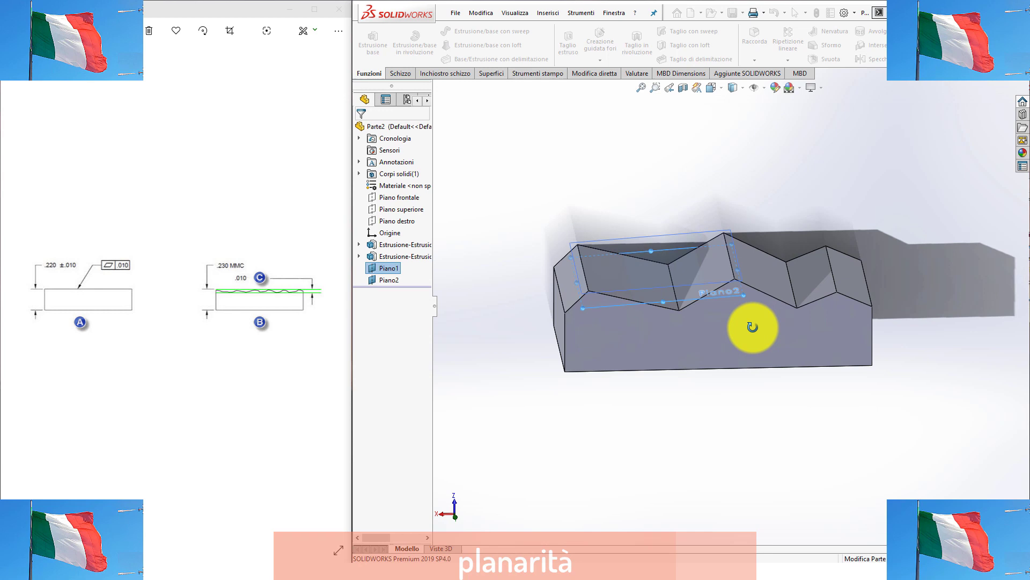
pyautogui.click(688, 242)
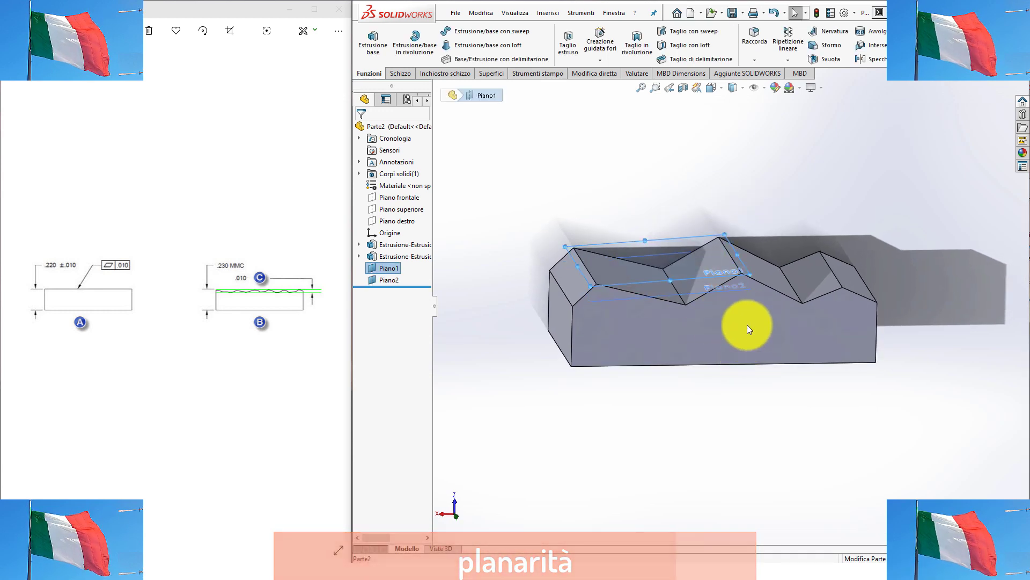
pyautogui.moveTo(747, 326)
pyautogui.mouseDown(button='middle')
pyautogui.moveTo(756, 355)
pyautogui.moveTo(752, 298)
pyautogui.mouseUp(button='middle')
pyautogui.click(755, 296)
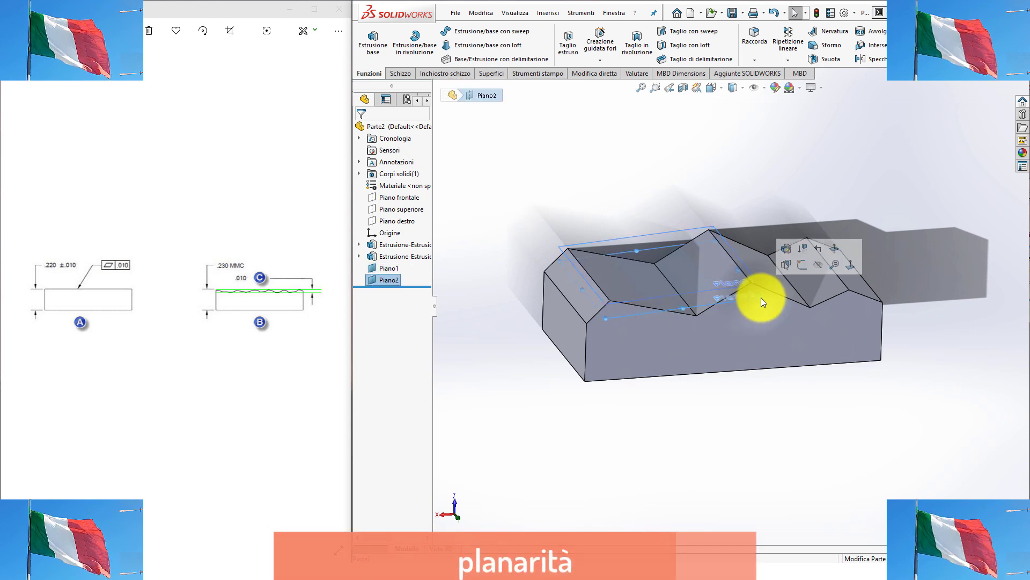
pyautogui.moveTo(758, 298); pyautogui.dragTo(900, 287)
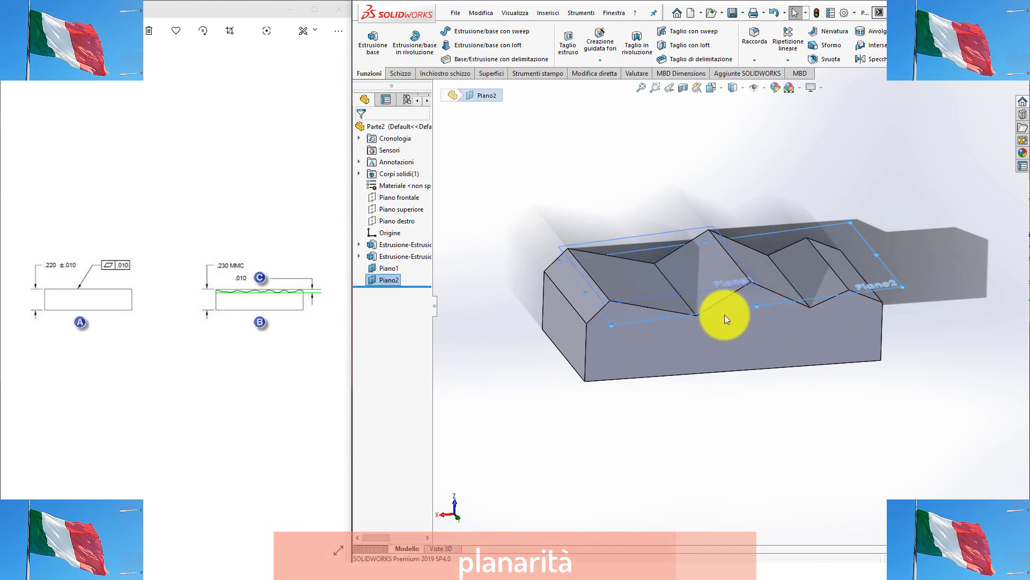
pyautogui.moveTo(724, 314); pyautogui.dragTo(707, 343, button='middle')
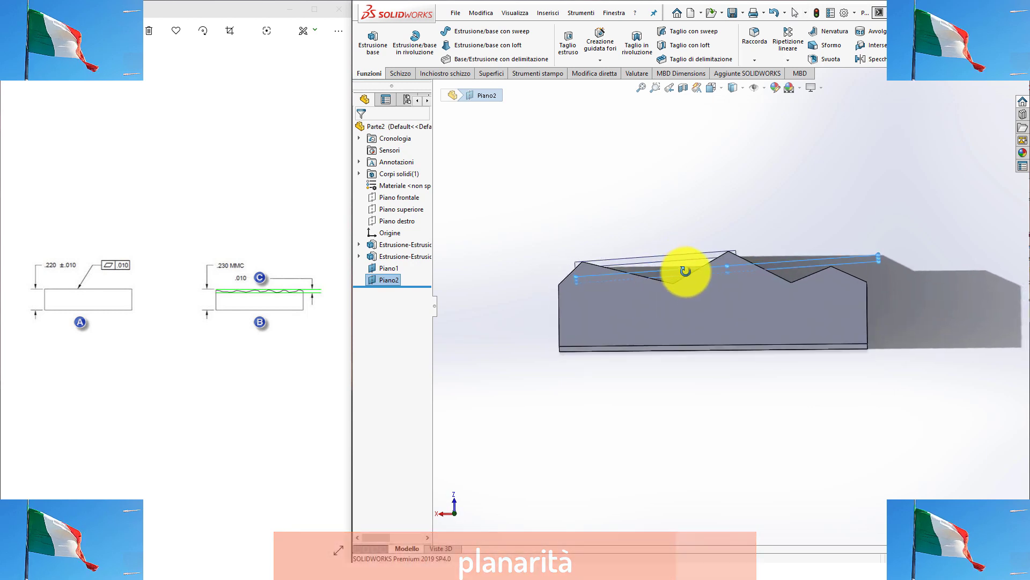
pyautogui.moveTo(696, 278); pyautogui.dragTo(679, 285, button='middle')
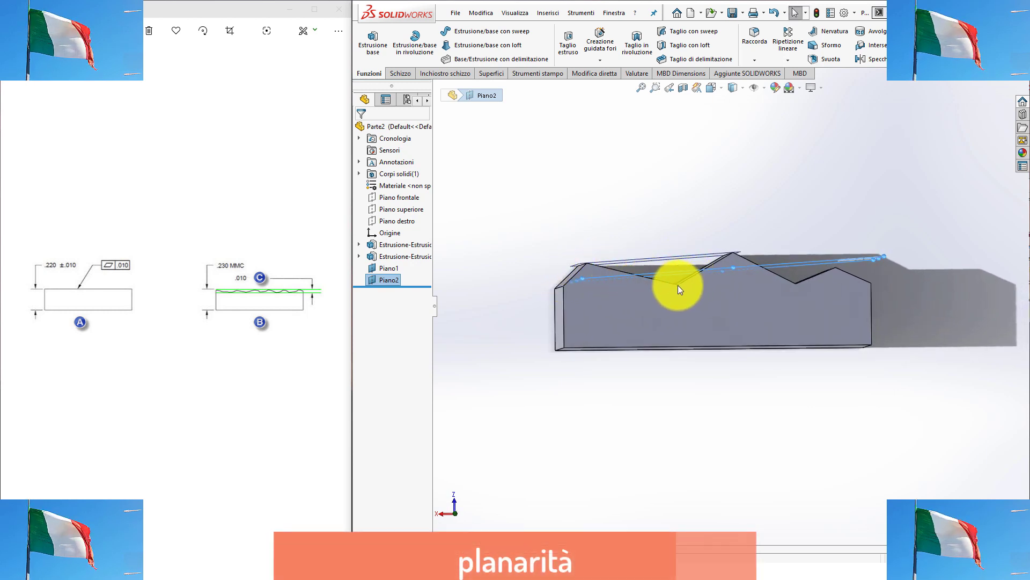
pyautogui.moveTo(703, 291); pyautogui.dragTo(774, 267, button='middle')
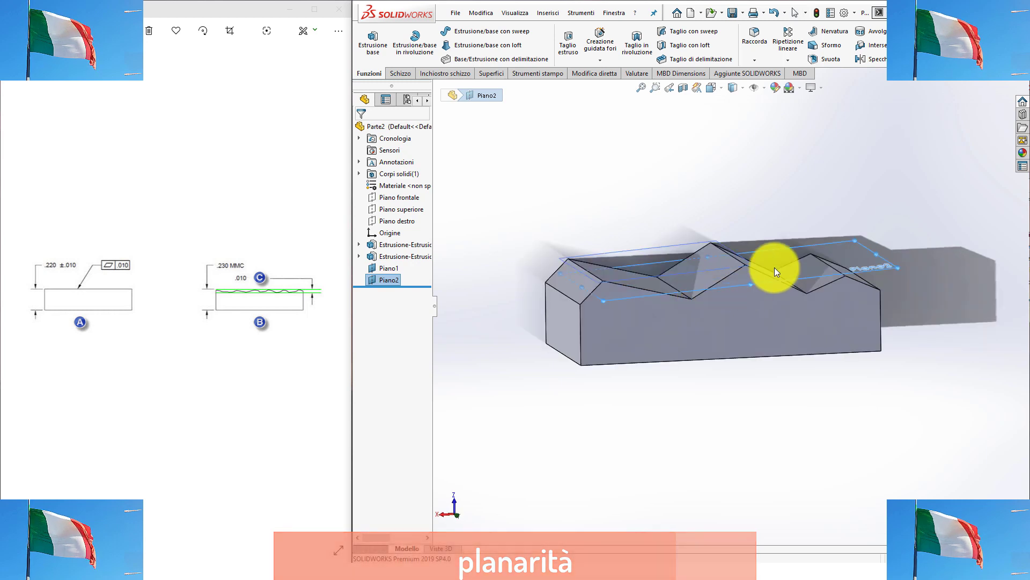
pyautogui.click(694, 246)
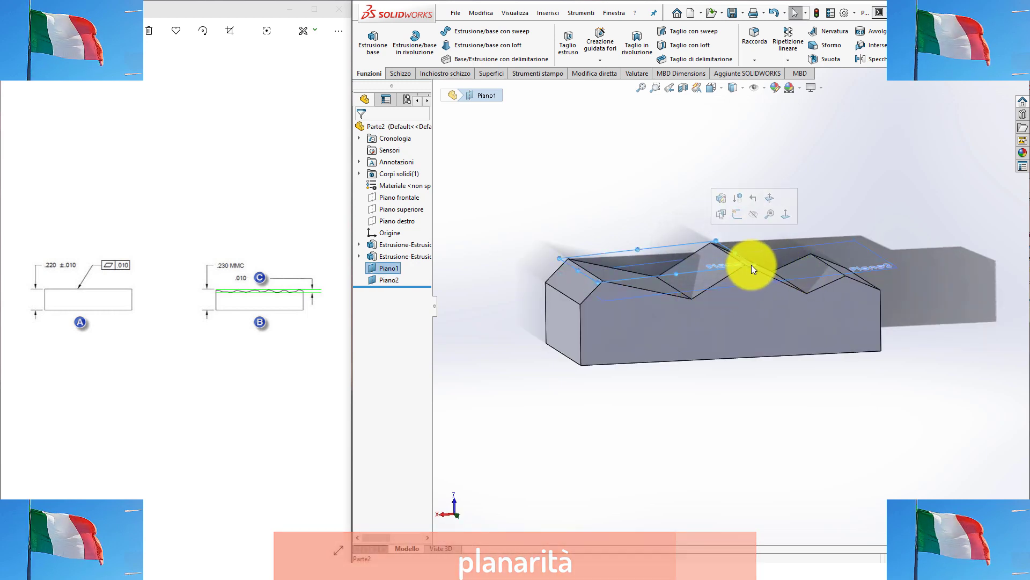
pyautogui.moveTo(753, 263)
pyautogui.mouseDown()
pyautogui.moveTo(852, 247)
pyautogui.moveTo(896, 260)
pyautogui.moveTo(886, 266)
pyautogui.mouseUp()
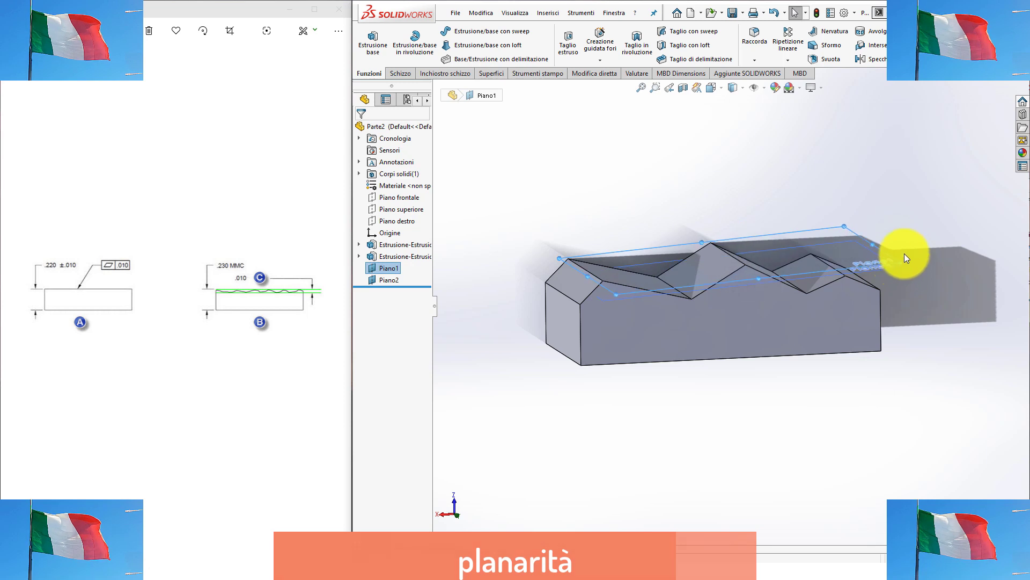
pyautogui.click(886, 266)
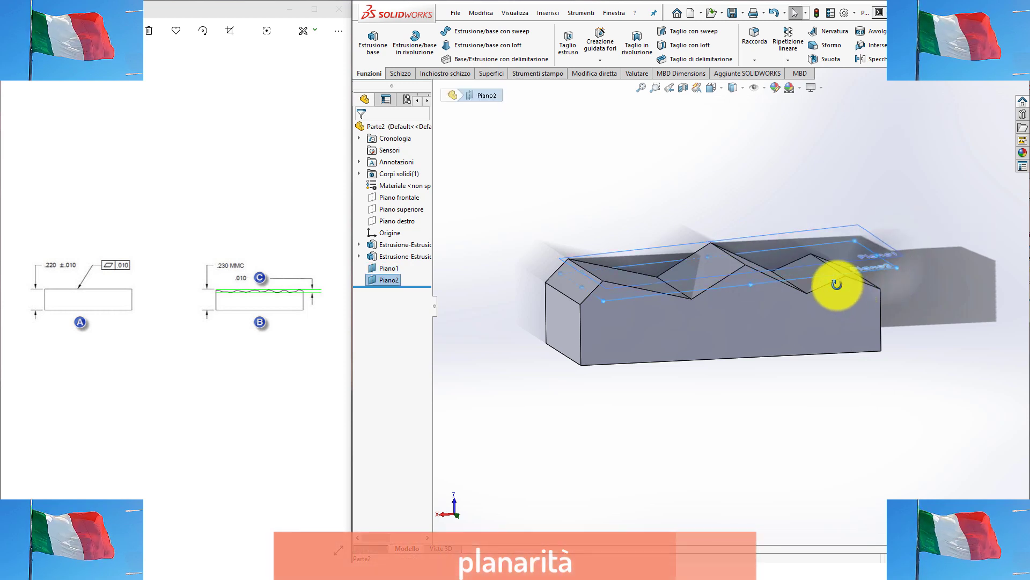
pyautogui.moveTo(832, 281); pyautogui.dragTo(864, 242, button='middle')
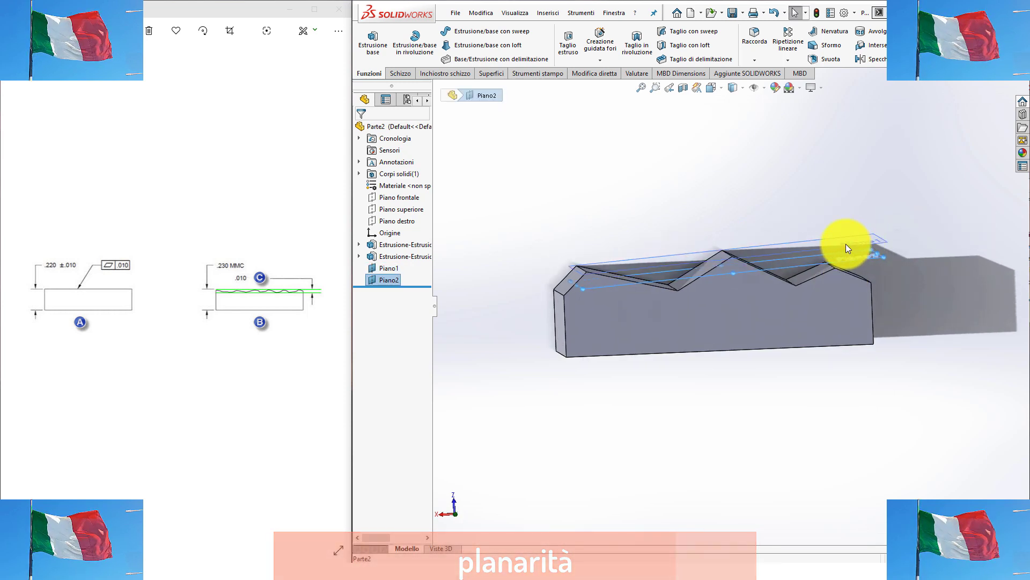
pyautogui.moveTo(729, 275)
pyautogui.mouseDown(button='middle')
pyautogui.moveTo(732, 295)
pyautogui.moveTo(741, 258)
pyautogui.mouseUp(button='middle')
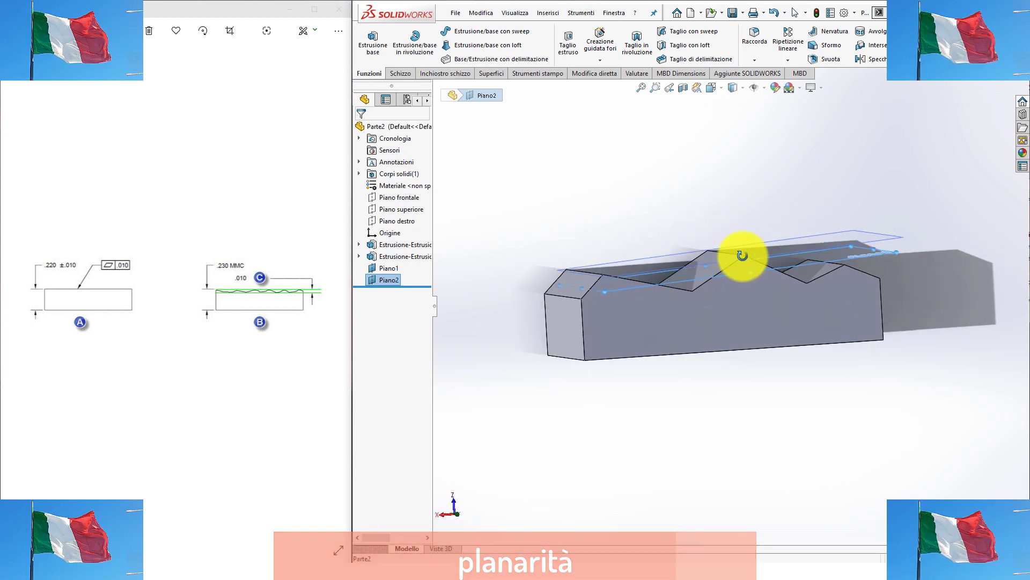
pyautogui.click(825, 232)
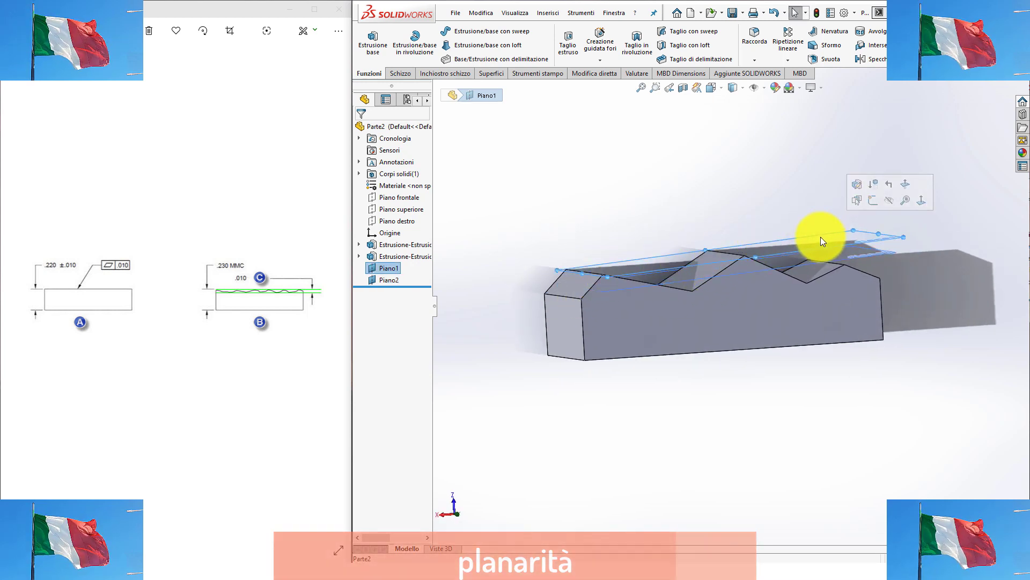
pyautogui.moveTo(805, 282); pyautogui.dragTo(698, 301, button='middle')
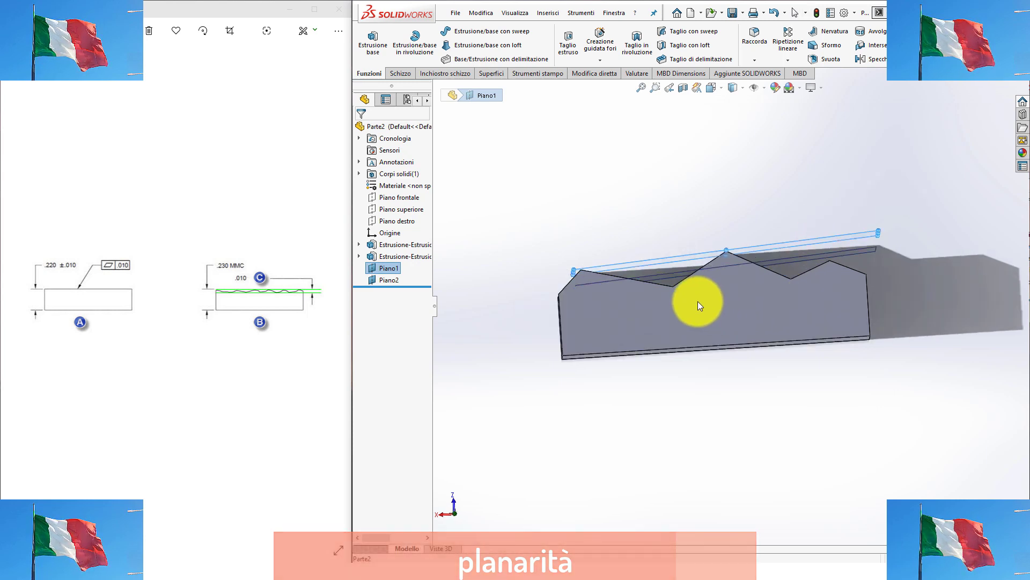
pyautogui.click(672, 286)
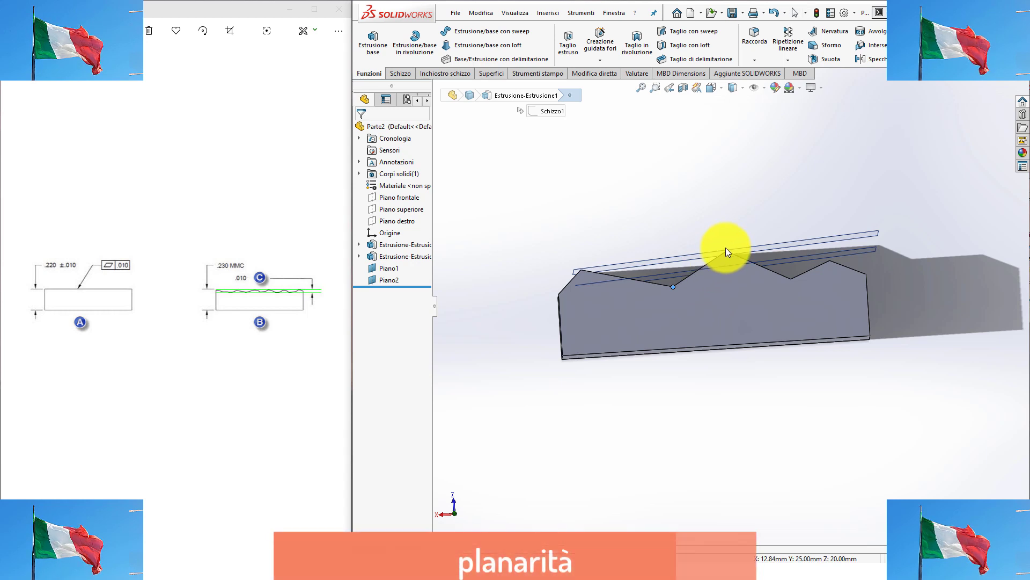
# - Edit Piano2's offset dimension from 5 to 10 mm
pyautogui.moveTo(726, 246); pyautogui.dragTo(713, 240, button='middle')
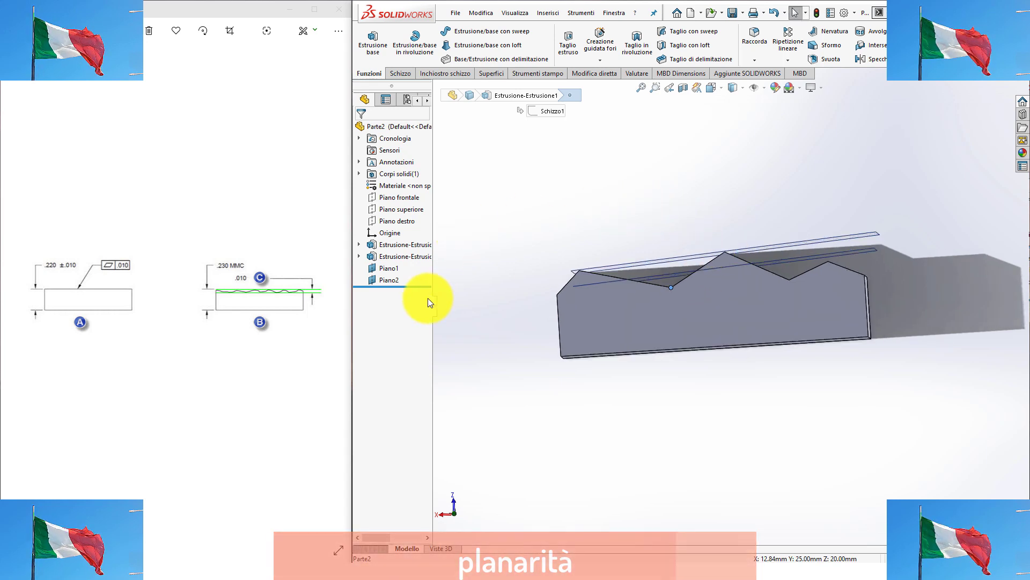
pyautogui.click(390, 279)
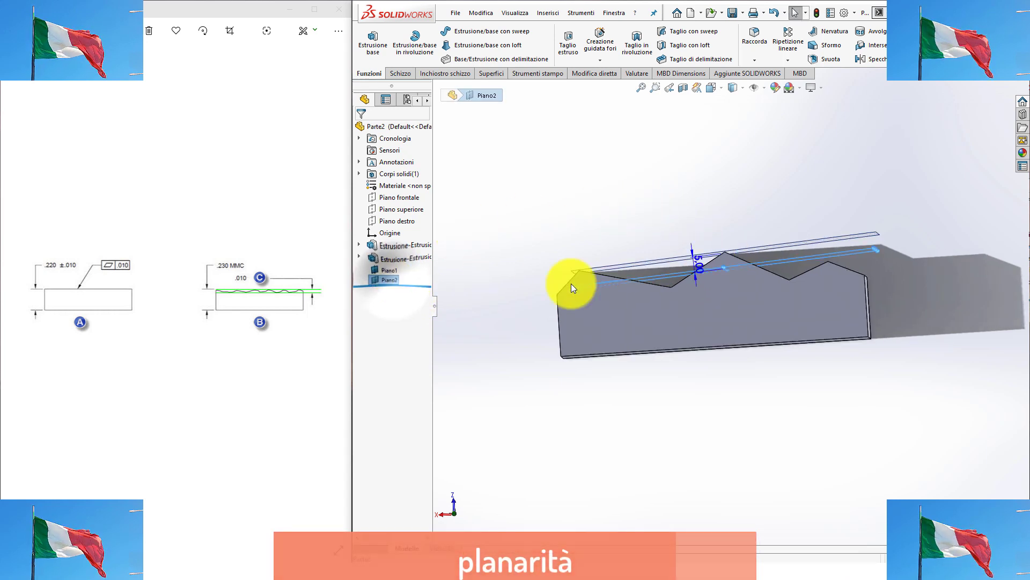
pyautogui.click(697, 262)
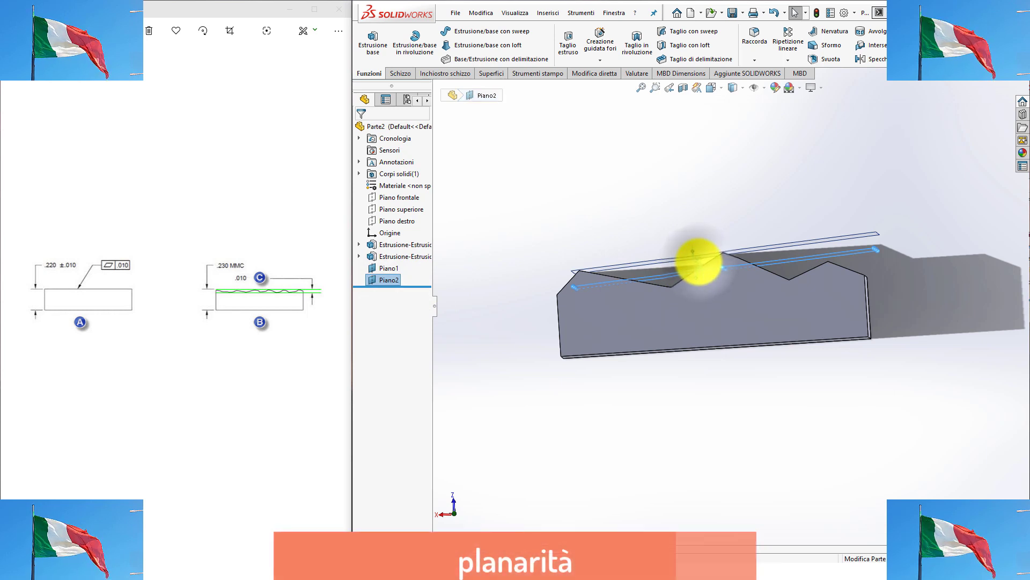
pyautogui.click(697, 261)
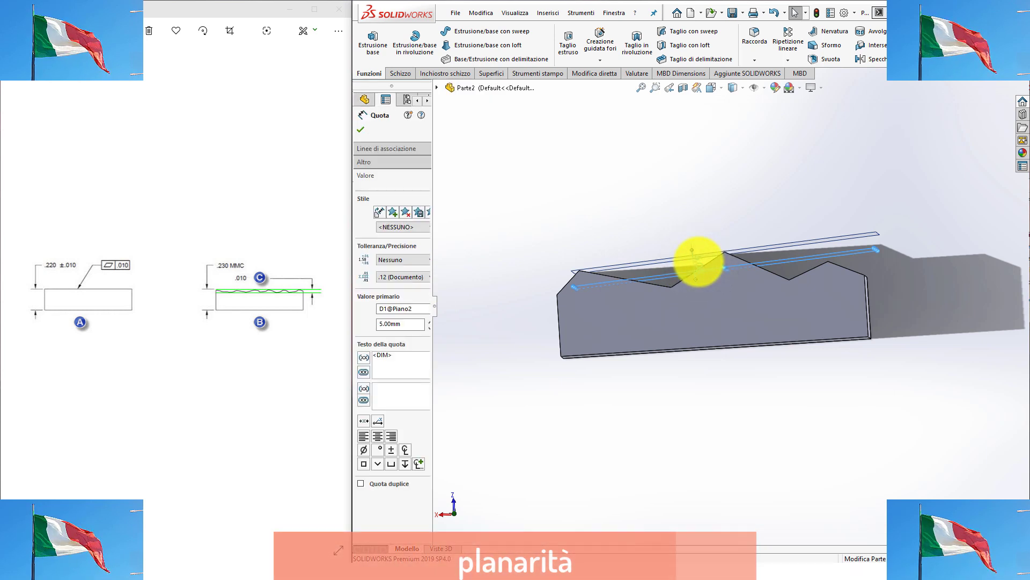
pyautogui.doubleClick(697, 262)
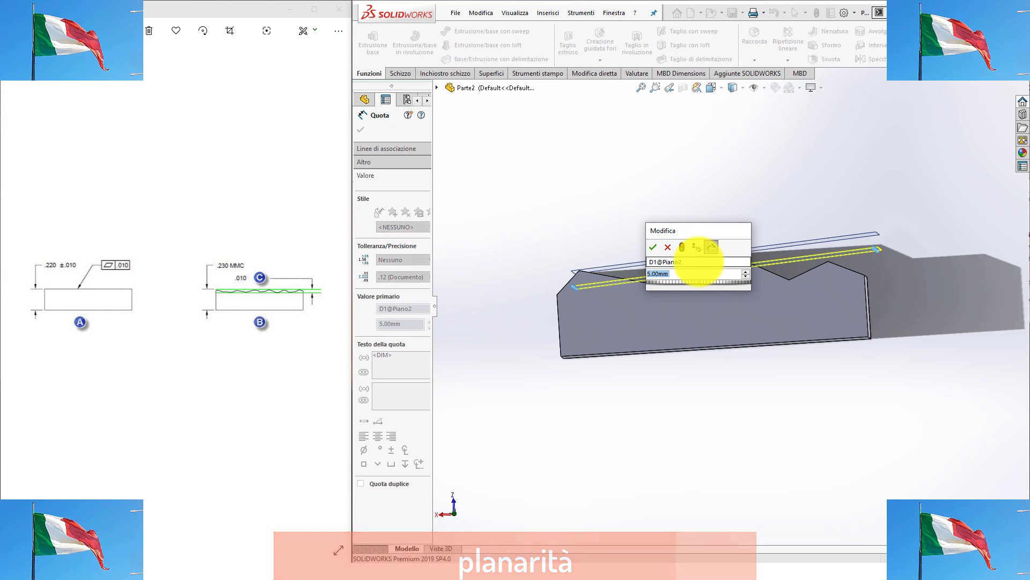
pyautogui.write('19')
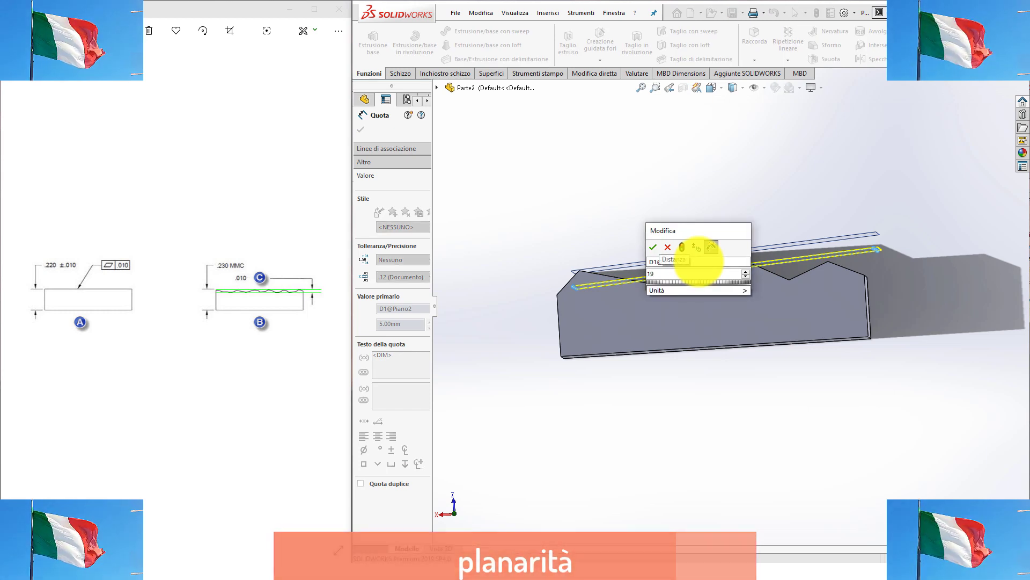
pyautogui.press('BackSpace')
pyautogui.write('0')
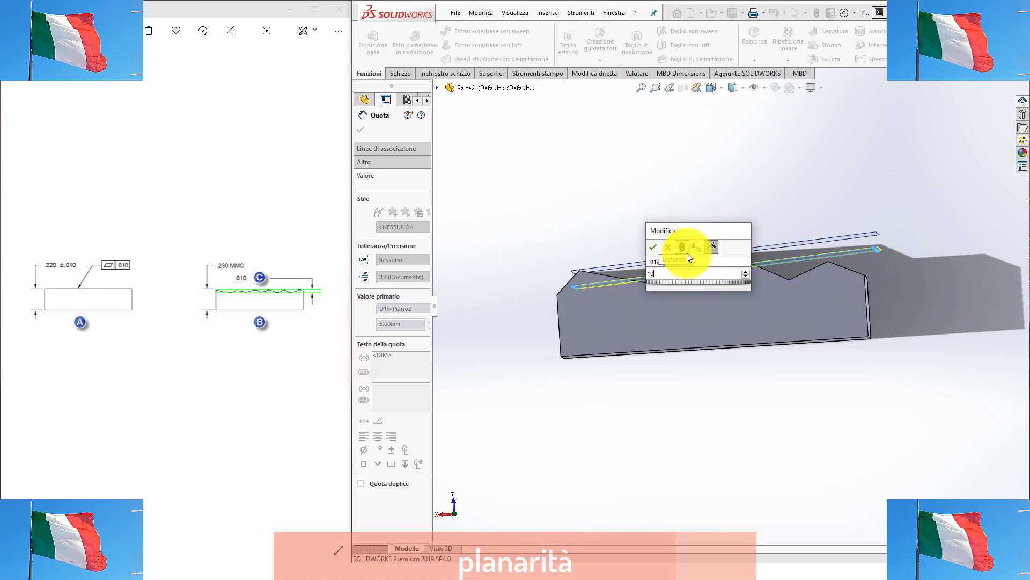
pyautogui.click(653, 247)
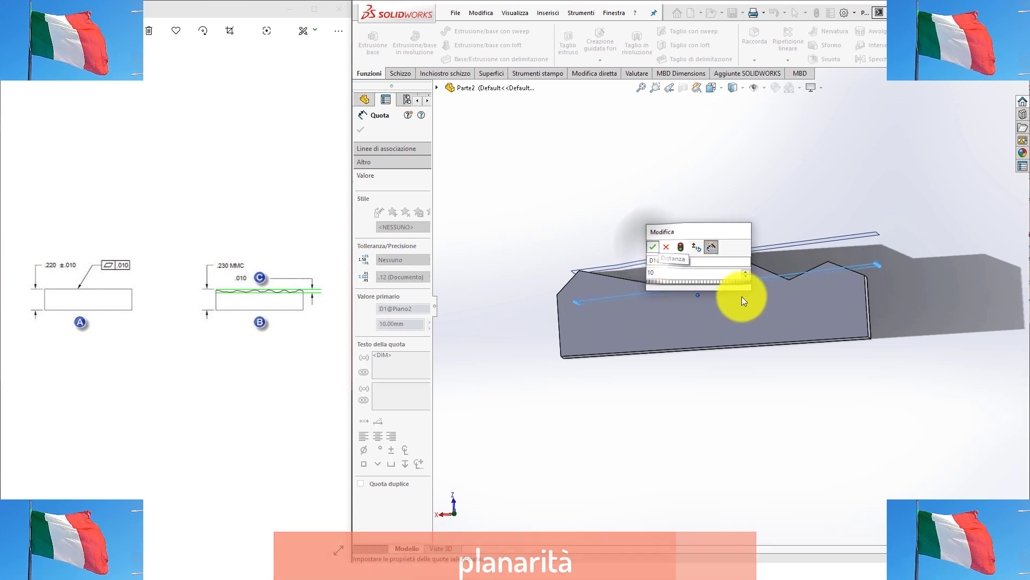
pyautogui.moveTo(793, 287)
pyautogui.mouseDown(button='middle')
pyautogui.moveTo(791, 276)
pyautogui.moveTo(787, 286)
pyautogui.mouseUp(button='middle')
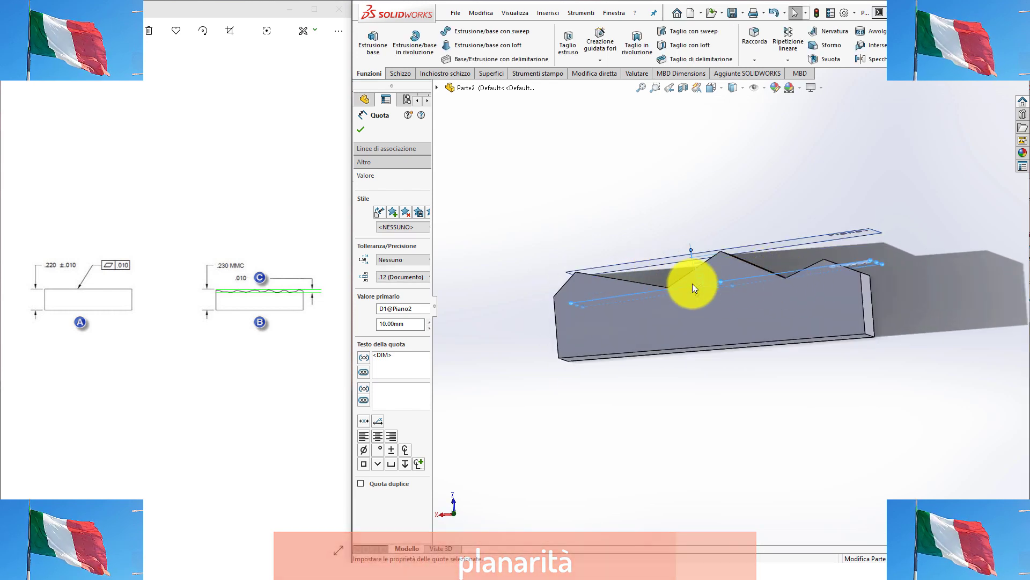
# - View the front face Normal To and change Piano2's 10 mm offset to 13 mm
pyautogui.click(803, 316)
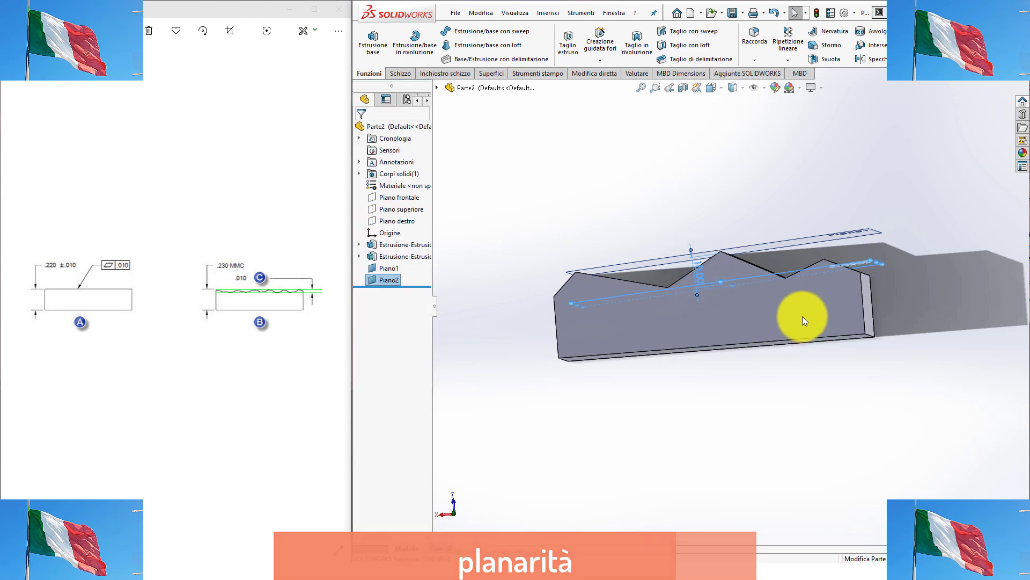
pyautogui.click(901, 287)
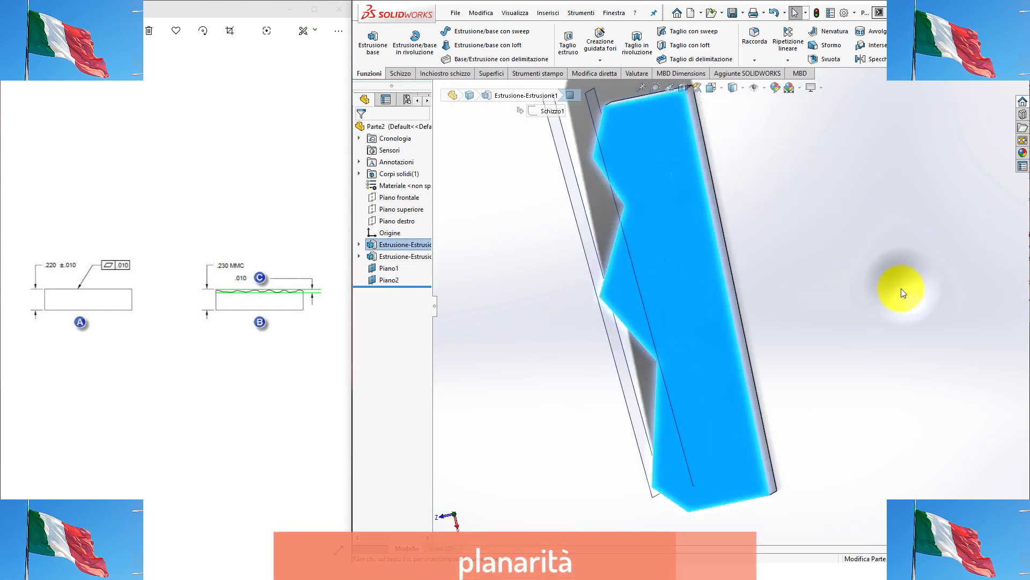
pyautogui.click(901, 288)
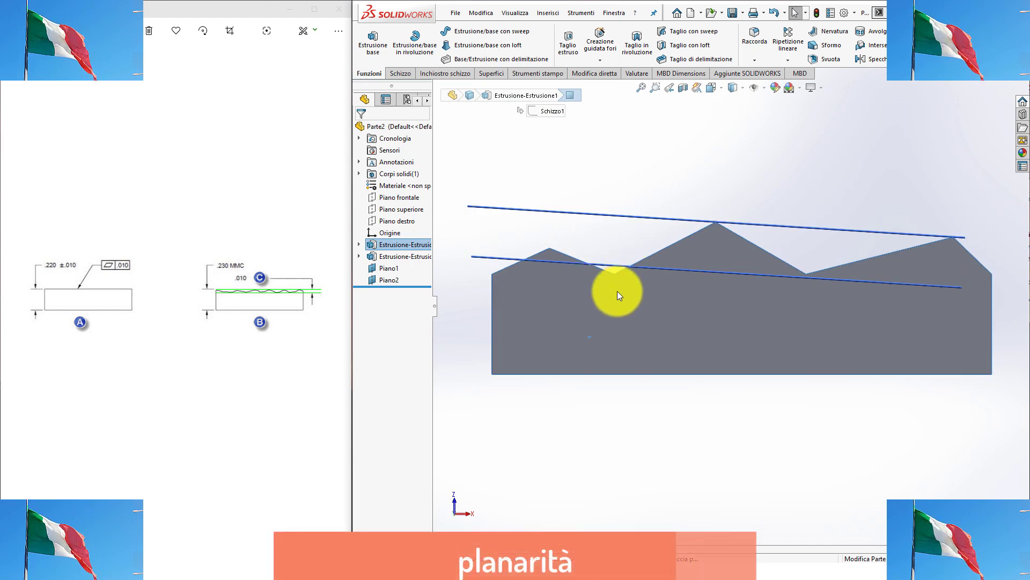
pyautogui.click(385, 277)
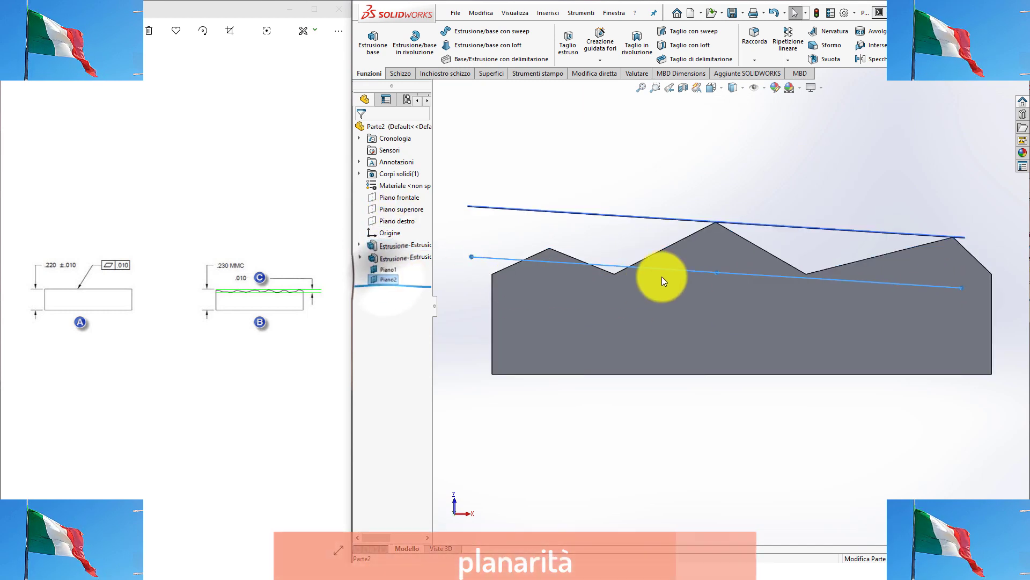
pyautogui.click(766, 246)
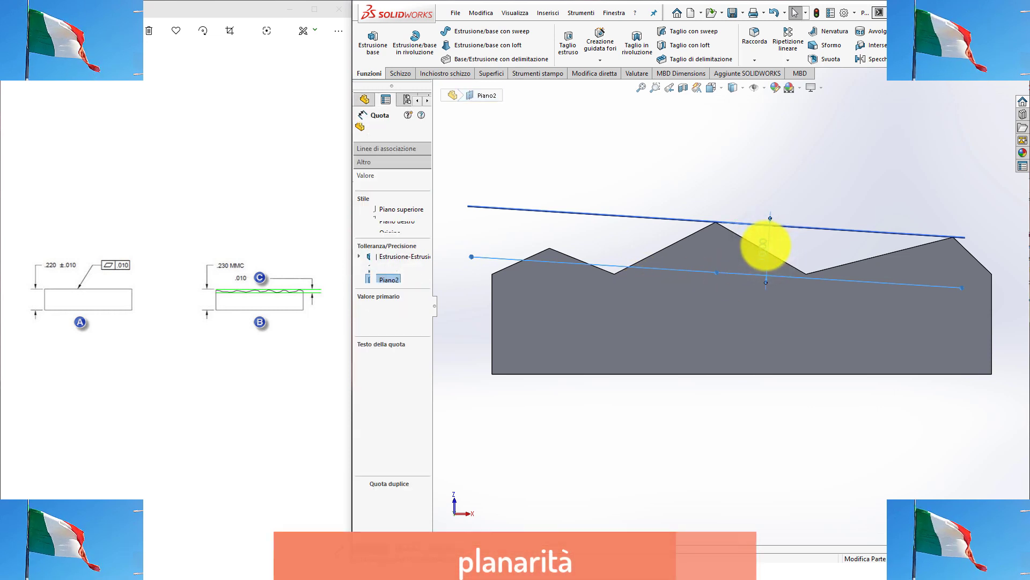
pyautogui.doubleClick(765, 246)
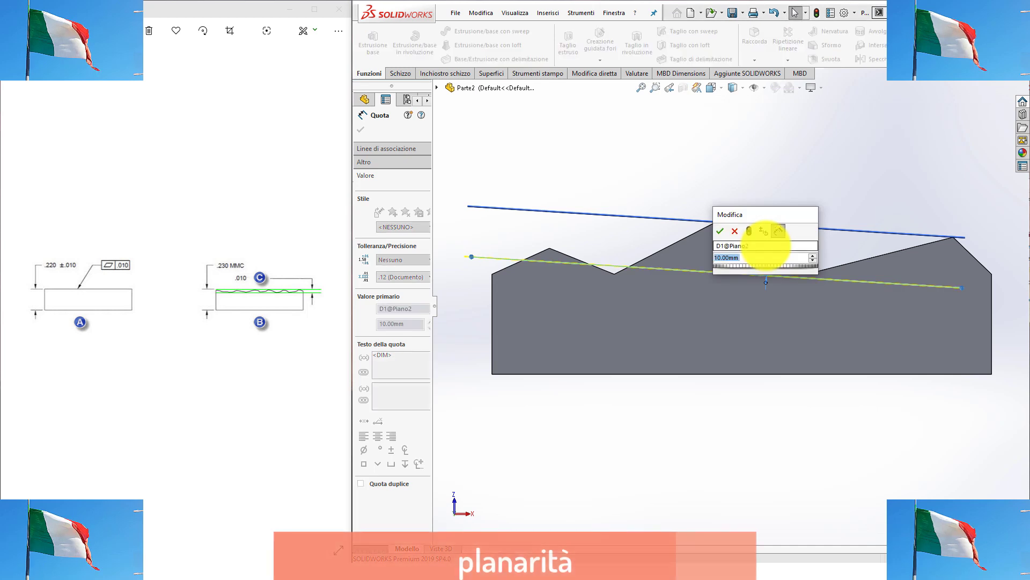
pyautogui.write('13')
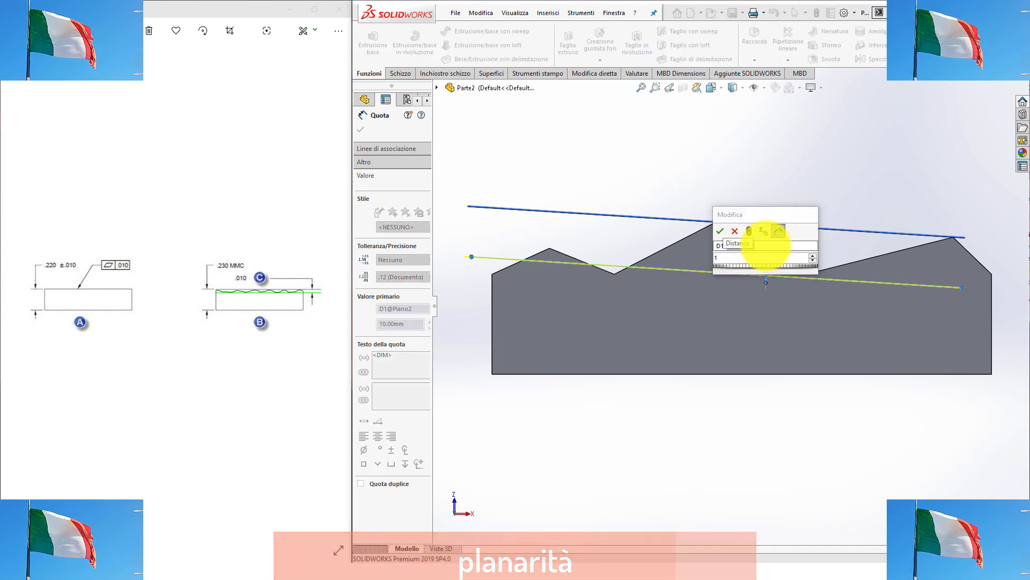
pyautogui.click(749, 230)
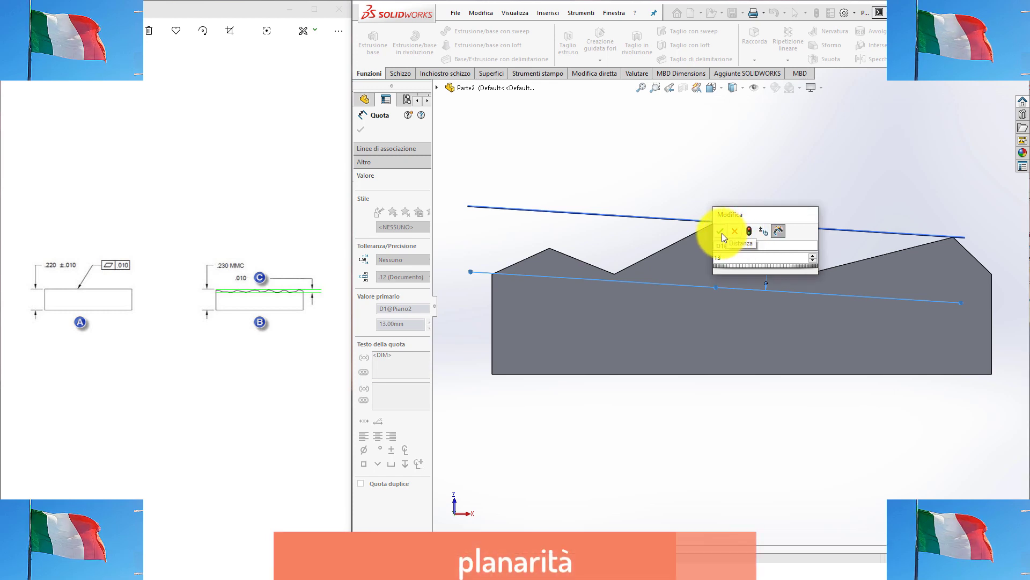
pyautogui.press('Return')
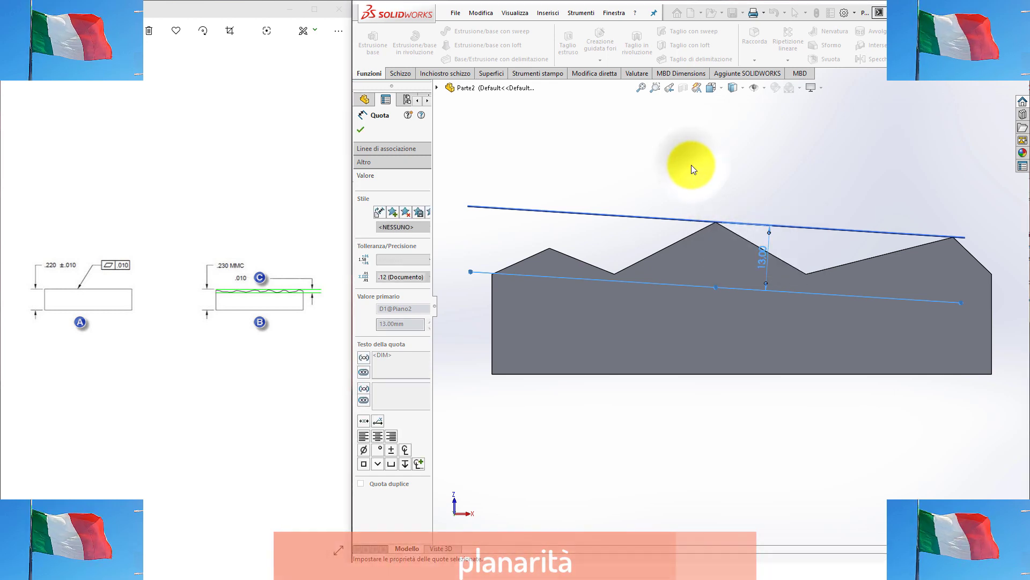
pyautogui.press('Escape')
pyautogui.press('Escape')
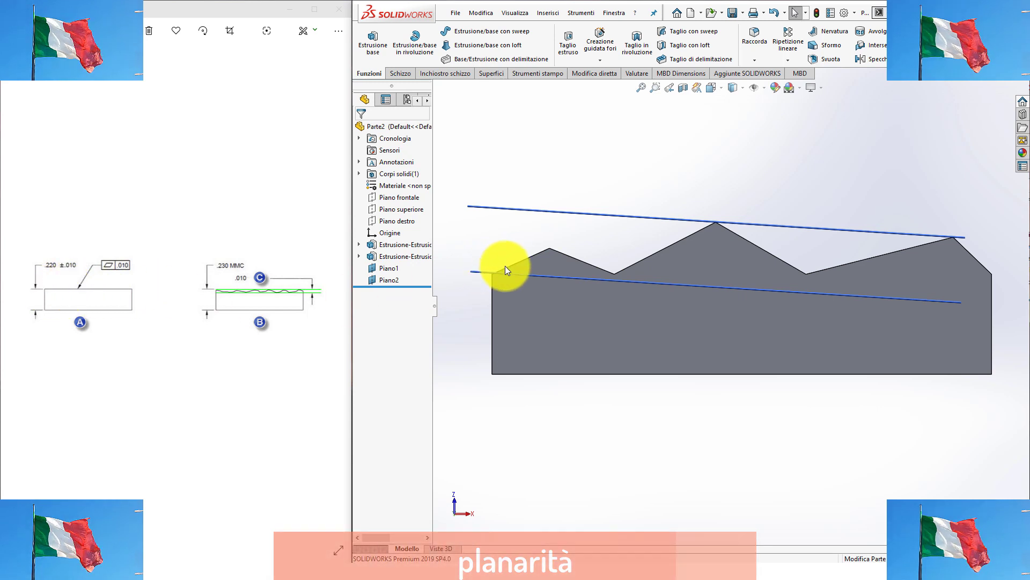
pyautogui.moveTo(578, 252); pyautogui.dragTo(571, 269, button='middle')
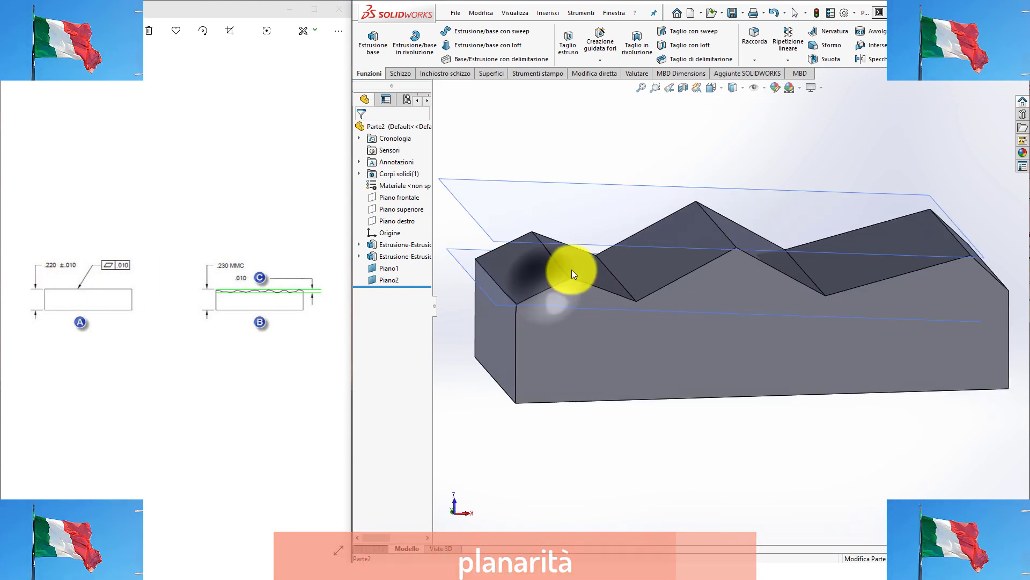
pyautogui.click(571, 270)
pyautogui.click(698, 247)
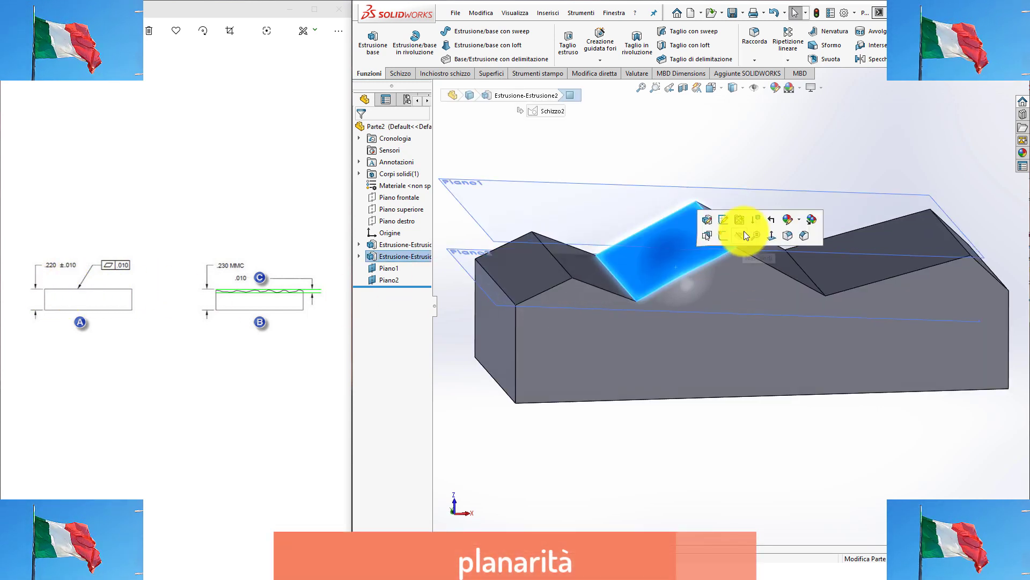
pyautogui.click(855, 272)
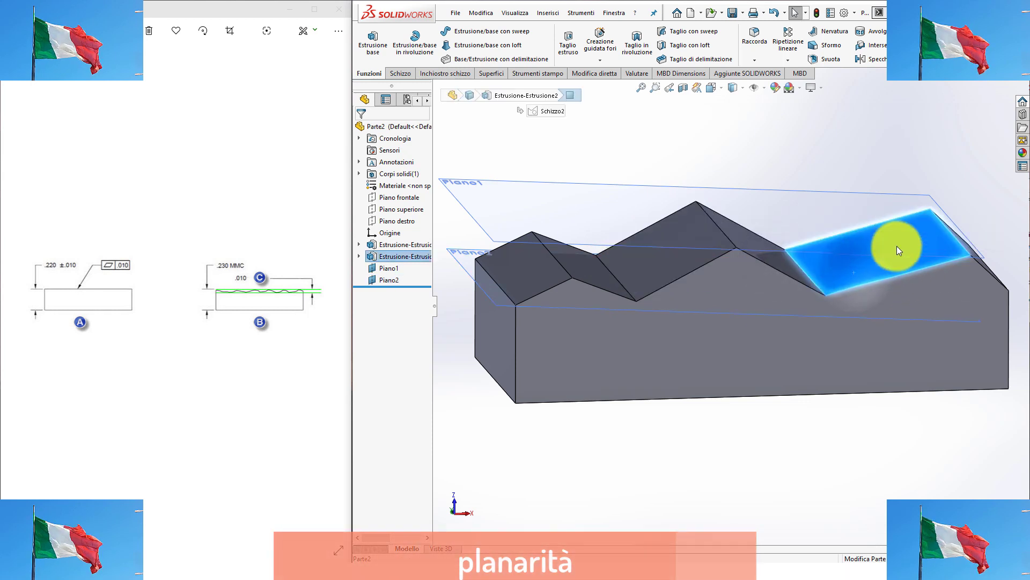
pyautogui.moveTo(897, 246)
pyautogui.mouseDown(button='middle')
pyautogui.moveTo(954, 244)
pyautogui.moveTo(968, 263)
pyautogui.mouseUp(button='middle')
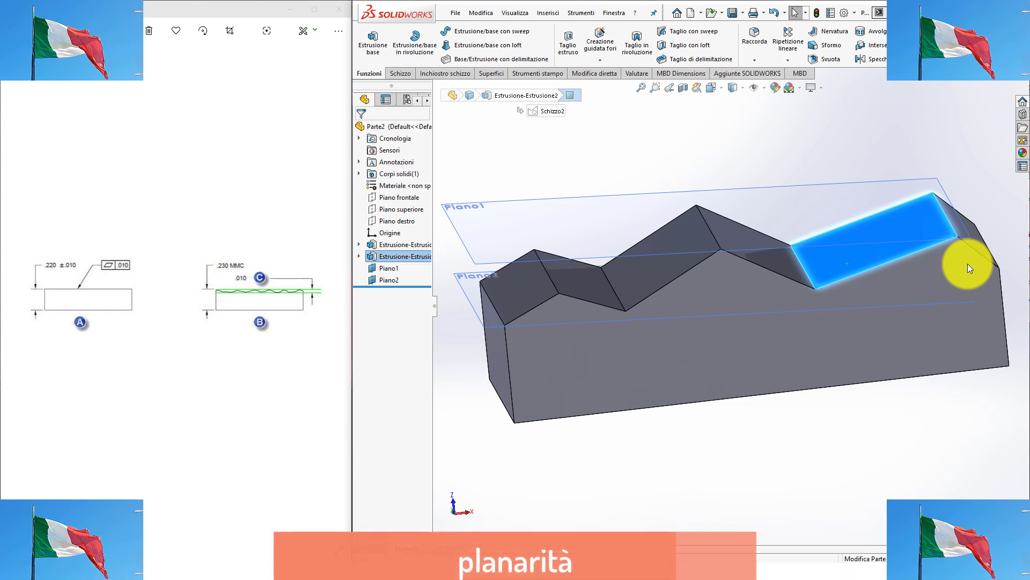
pyautogui.moveTo(916, 401)
pyautogui.mouseDown(button='middle')
pyautogui.moveTo(819, 349)
pyautogui.moveTo(821, 378)
pyautogui.mouseUp(button='middle')
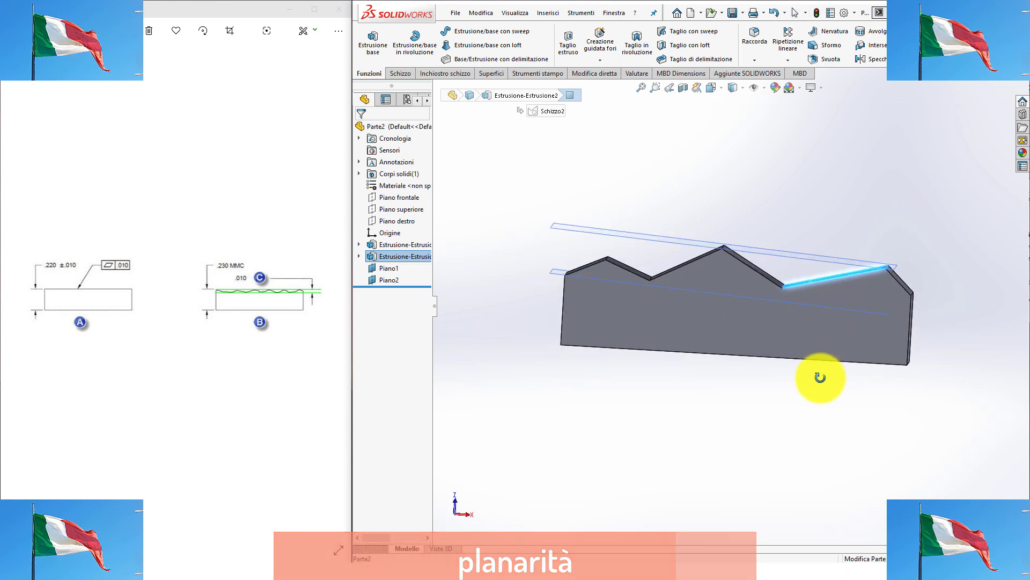